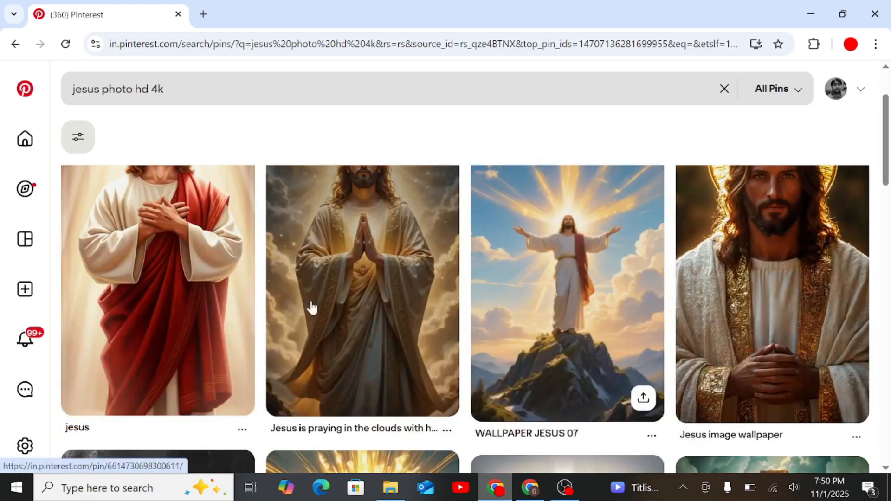
Open the Jesus pin with the red robe and folded hands, and download its image.
{"action": "left_click", "coordinate": [188, 279]}
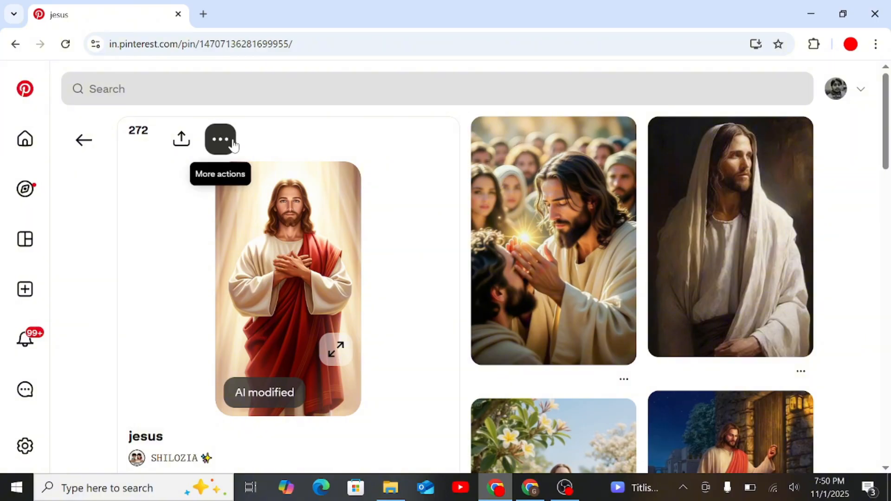
{"action": "left_click", "coordinate": [220, 137]}
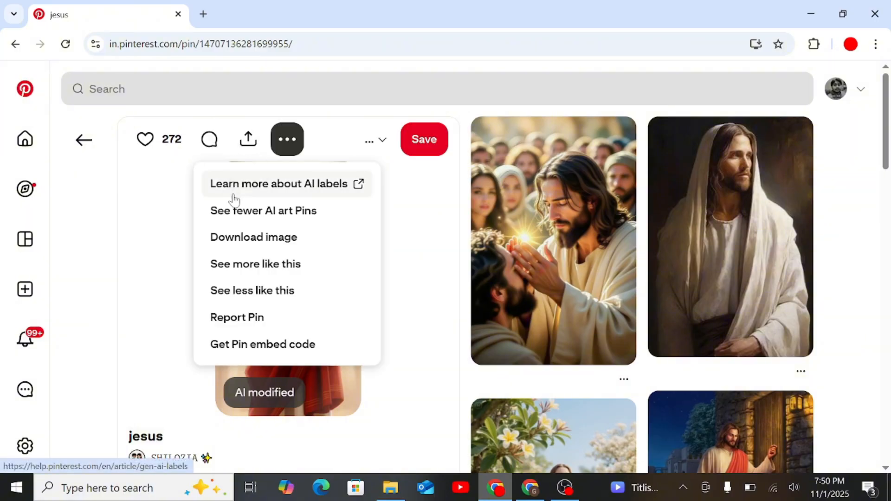
{"action": "left_click", "coordinate": [269, 237]}
{"action": "scroll", "coordinate": [574, 271], "scroll_direction": "down", "scroll_amount": 7}
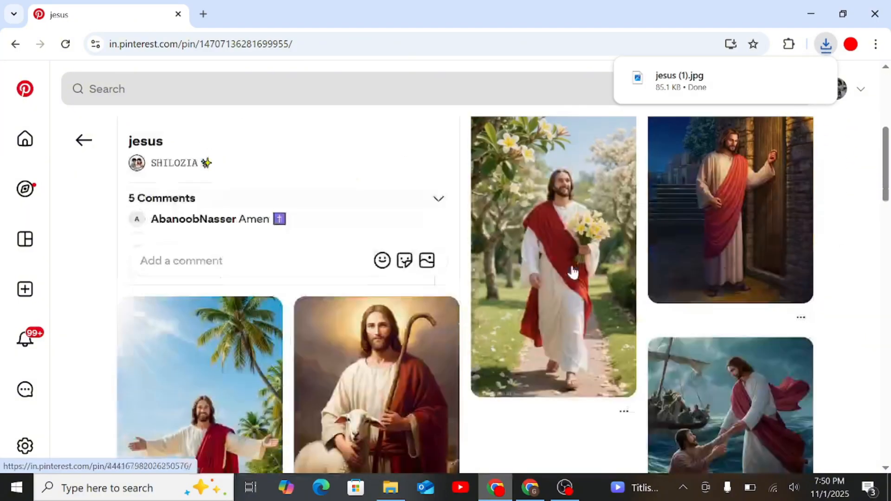
{"action": "scroll", "coordinate": [404, 333], "scroll_direction": "down", "scroll_amount": 3}
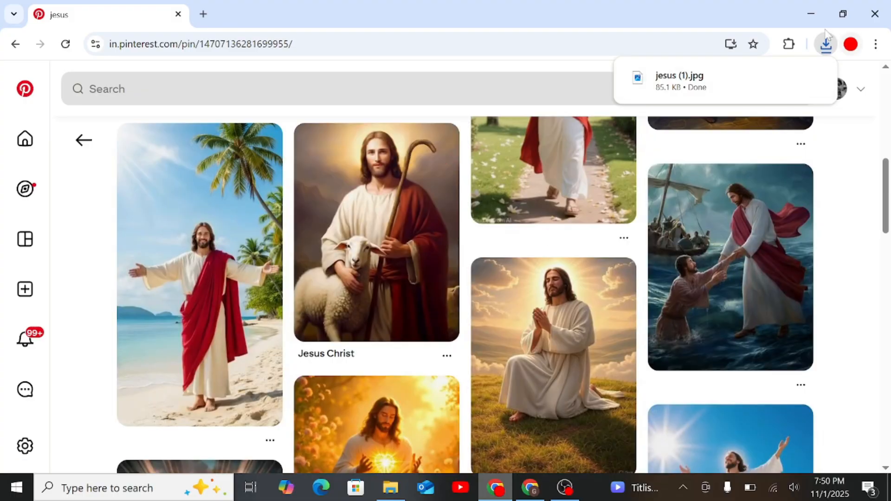
Open Pixabay in a new browser tab and search its videos for houses.
{"action": "left_click", "coordinate": [209, 13]}
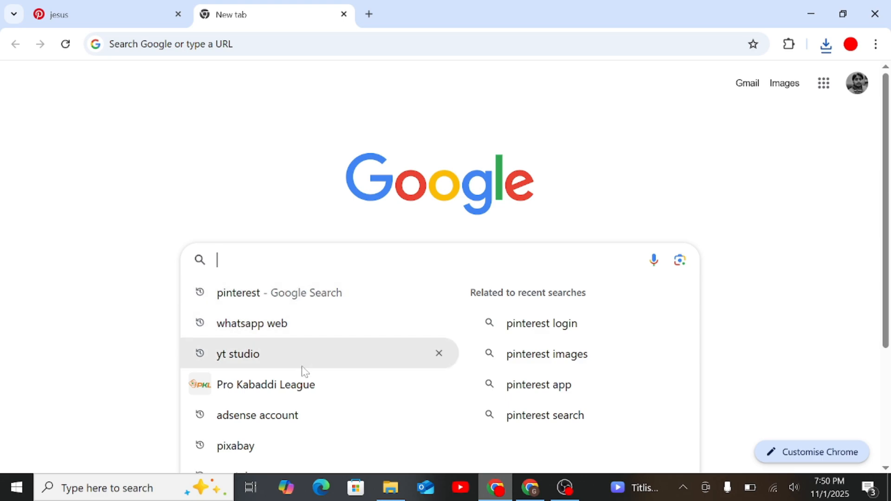
{"action": "left_click", "coordinate": [294, 446]}
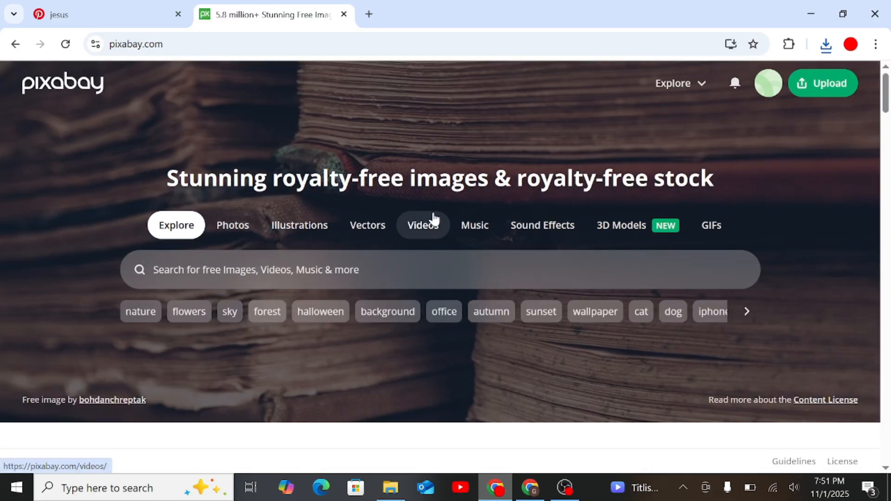
{"action": "left_click", "coordinate": [433, 213]}
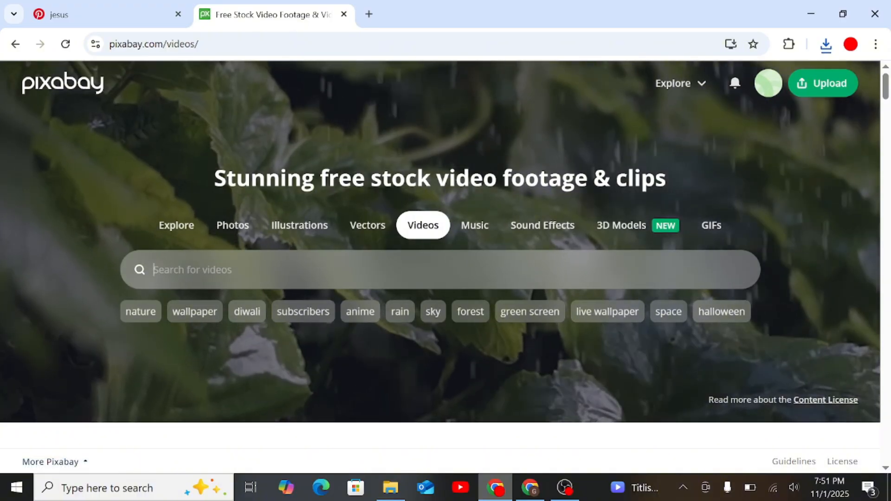
{"action": "left_click", "coordinate": [227, 270]}
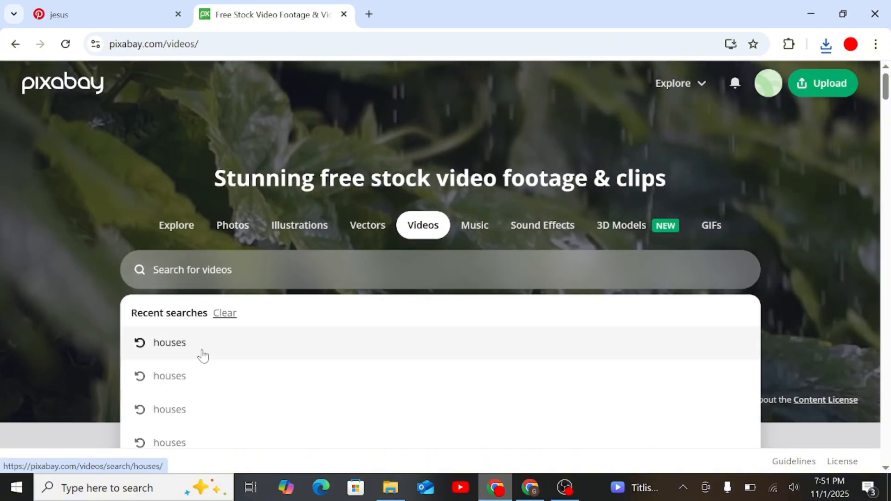
{"action": "left_click", "coordinate": [208, 359]}
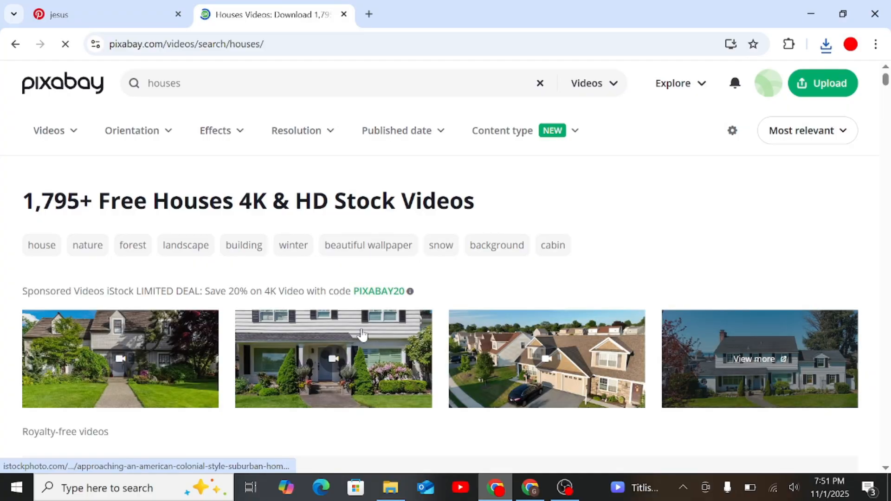
Download the aerial video of the house among green trees at 3840 × 2160 and dismiss the thank-you popup.
{"action": "scroll", "coordinate": [481, 322], "scroll_direction": "down", "scroll_amount": 3}
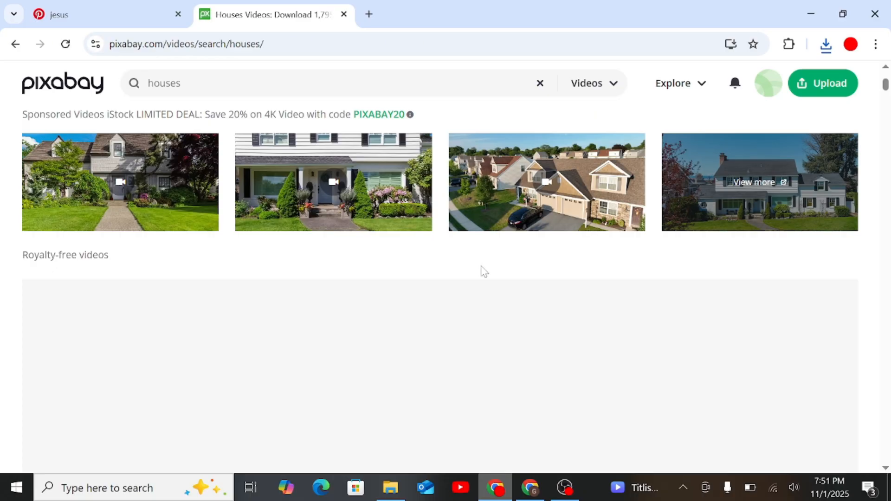
{"action": "scroll", "coordinate": [484, 272], "scroll_direction": "down", "scroll_amount": 1}
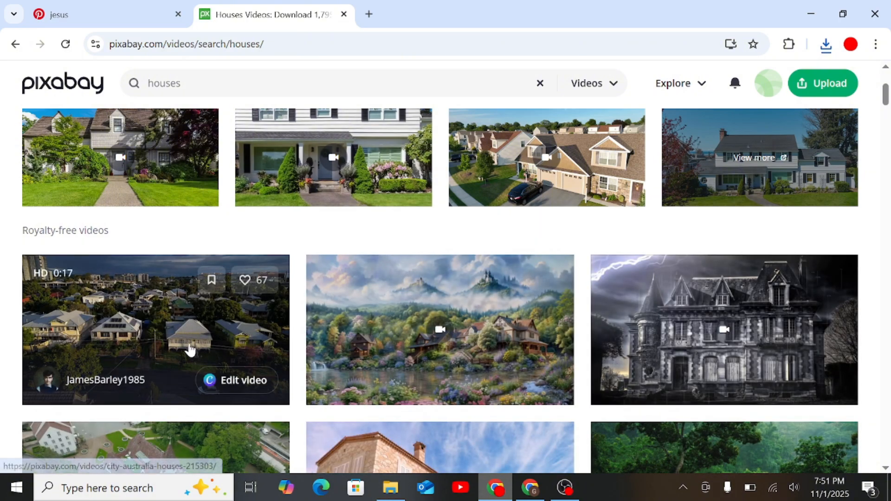
{"action": "scroll", "coordinate": [189, 348], "scroll_direction": "down", "scroll_amount": 3}
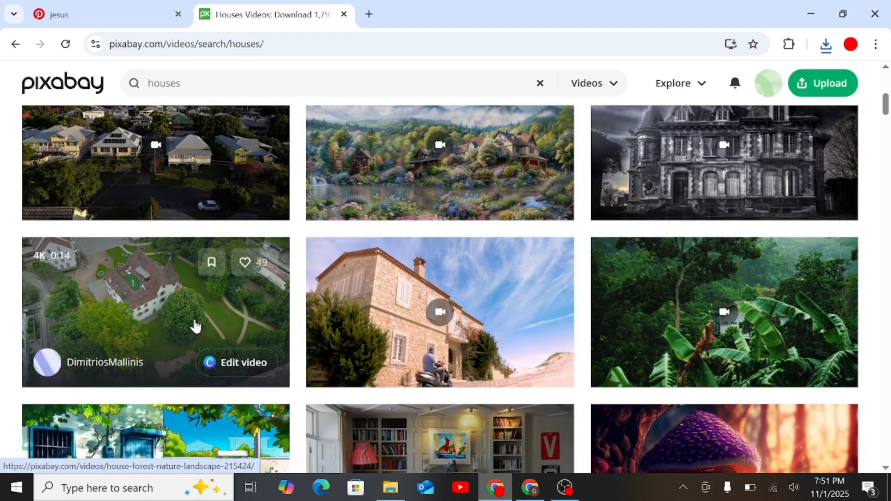
{"action": "left_click", "coordinate": [196, 327]}
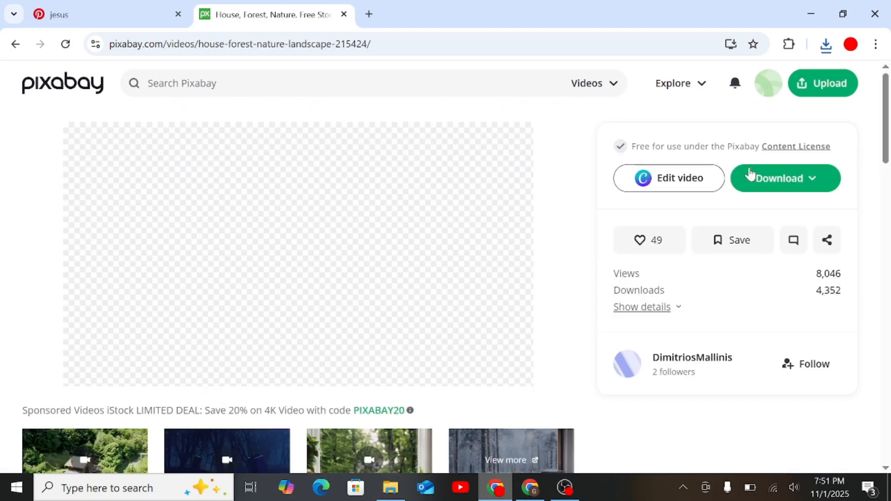
{"action": "left_click", "coordinate": [762, 181]}
{"action": "left_click", "coordinate": [658, 315]}
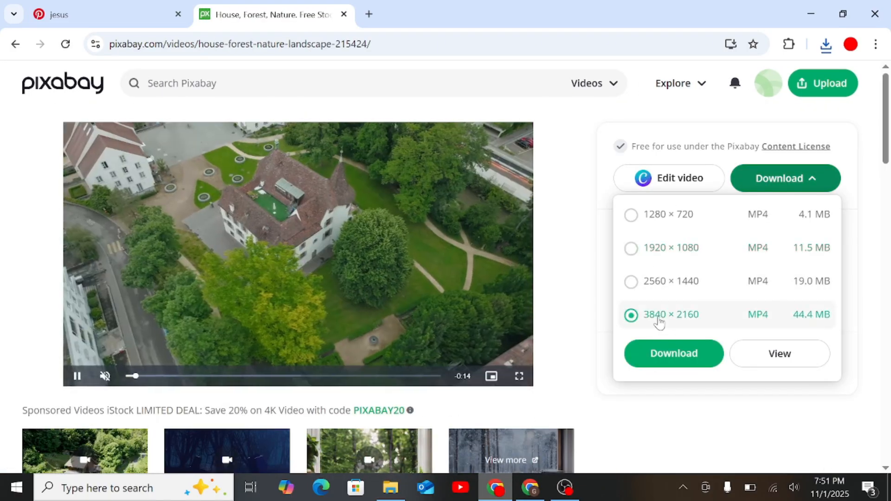
{"action": "left_click", "coordinate": [673, 353]}
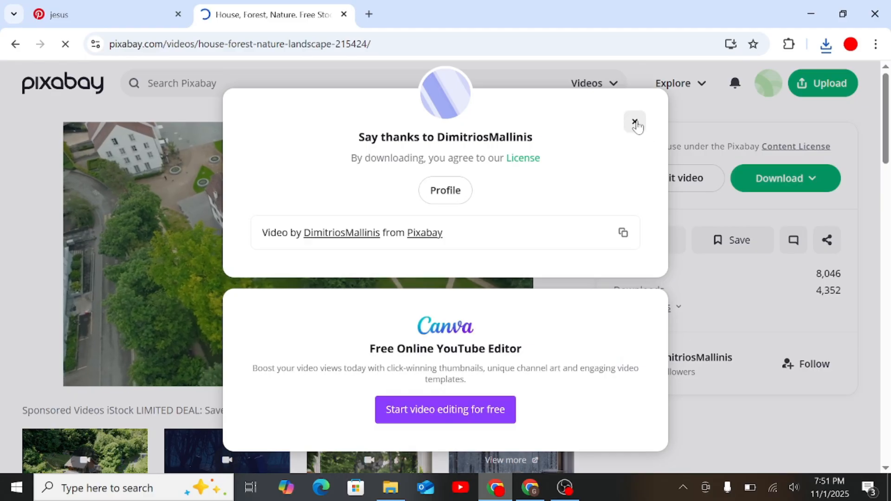
{"action": "left_click", "coordinate": [635, 122]}
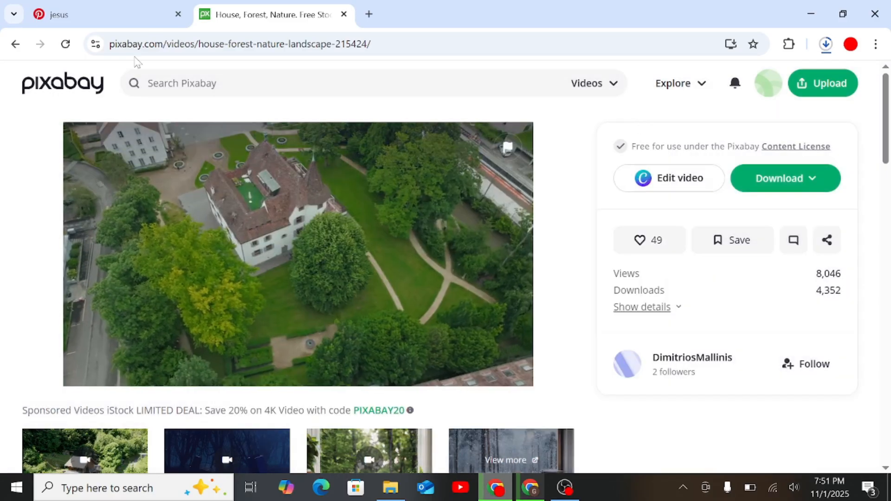
Return to the houses results and download the aerial construction site video at 3840 × 2160, dismissing the thank-you popup.
{"action": "left_click", "coordinate": [19, 55]}
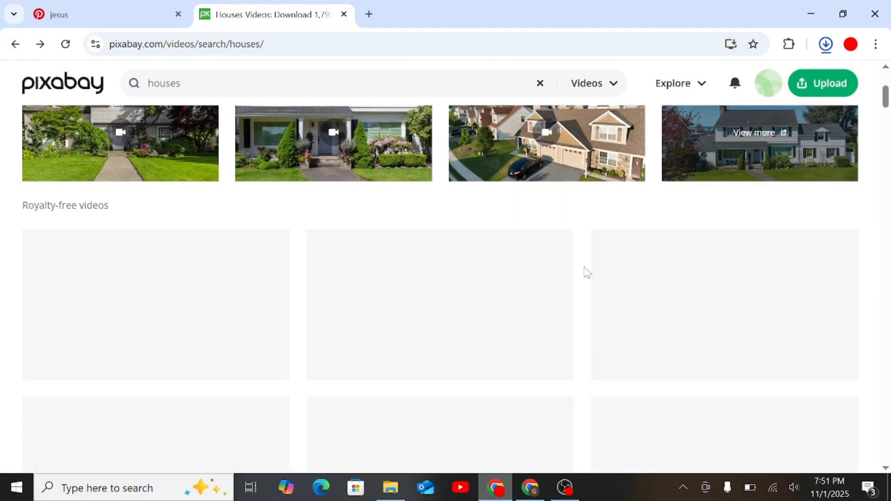
{"action": "scroll", "coordinate": [586, 271], "scroll_direction": "down", "scroll_amount": 1}
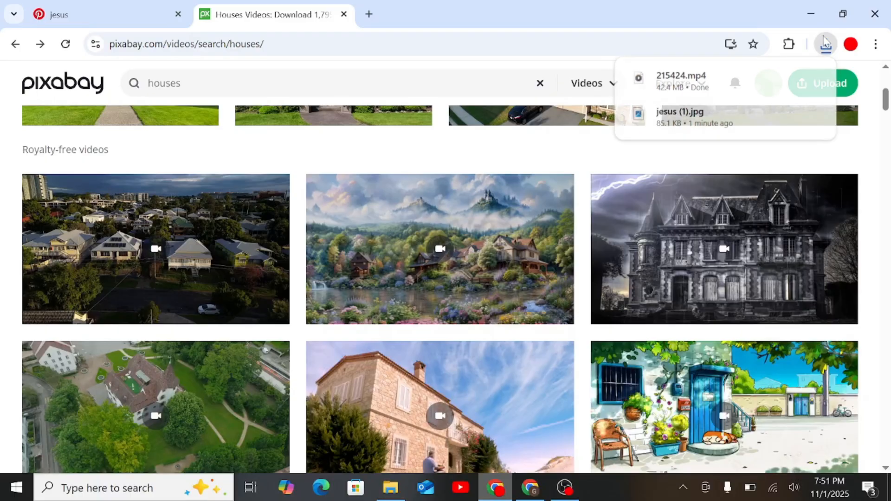
{"action": "scroll", "coordinate": [670, 339], "scroll_direction": "down", "scroll_amount": 5}
{"action": "scroll", "coordinate": [671, 338], "scroll_direction": "down", "scroll_amount": 2}
{"action": "scroll", "coordinate": [511, 325], "scroll_direction": "up", "scroll_amount": 3}
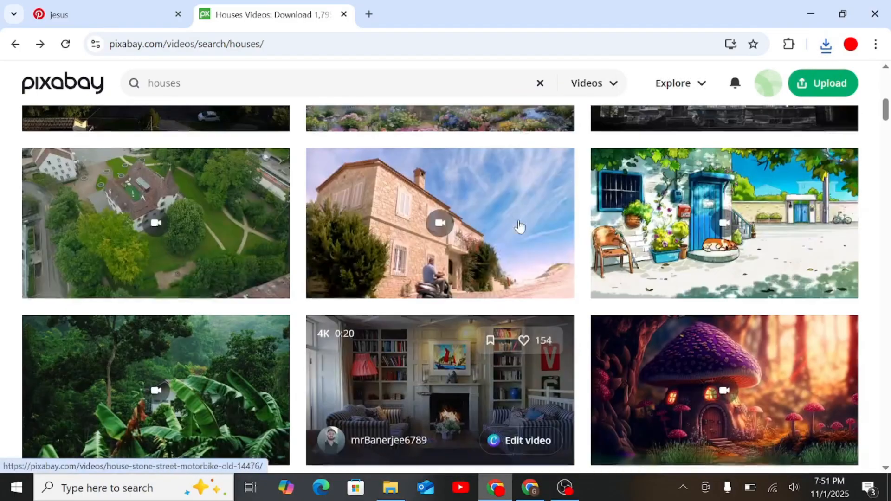
{"action": "scroll", "coordinate": [475, 316], "scroll_direction": "down", "scroll_amount": 8}
{"action": "scroll", "coordinate": [474, 317], "scroll_direction": "down", "scroll_amount": 2}
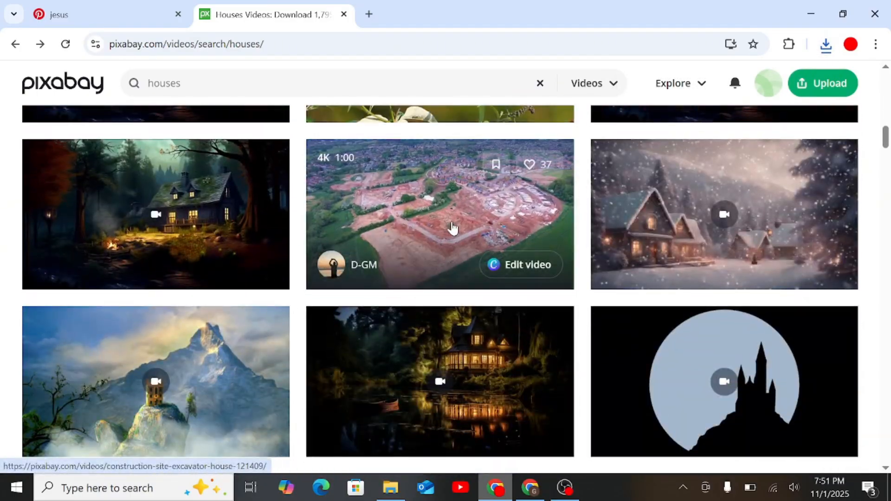
{"action": "left_click", "coordinate": [452, 226]}
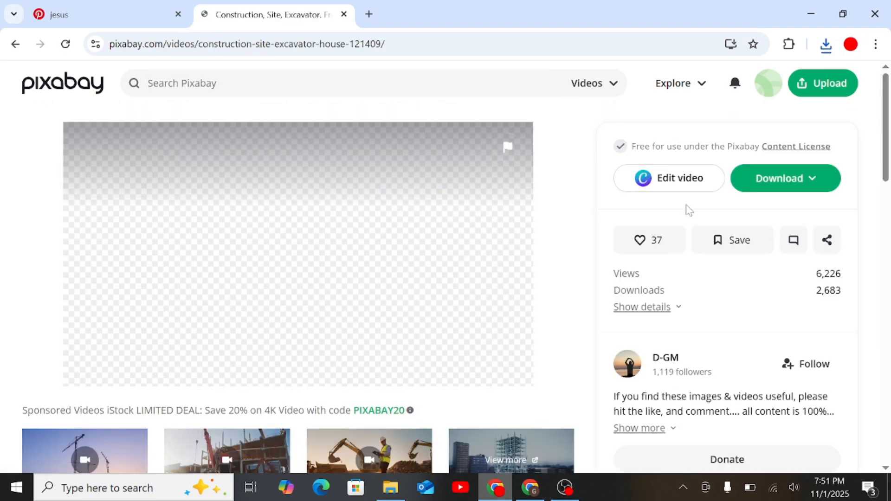
{"action": "left_click", "coordinate": [764, 193]}
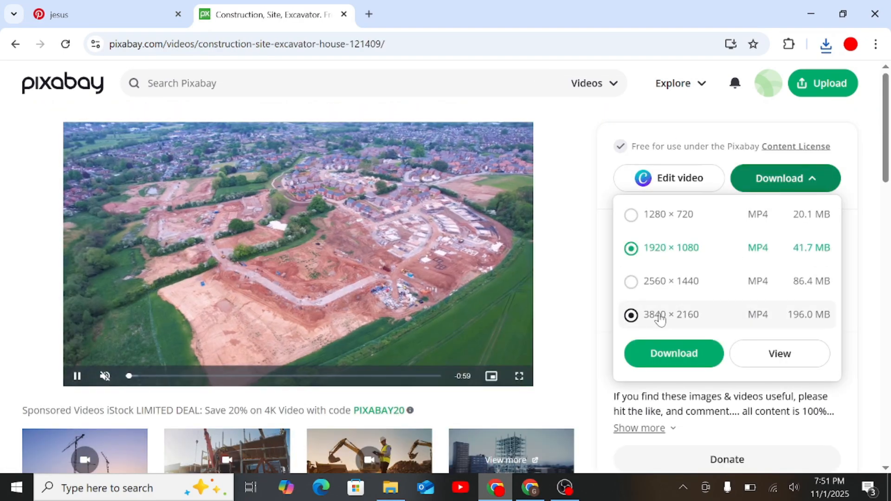
{"action": "left_click", "coordinate": [656, 314]}
{"action": "left_click", "coordinate": [691, 361]}
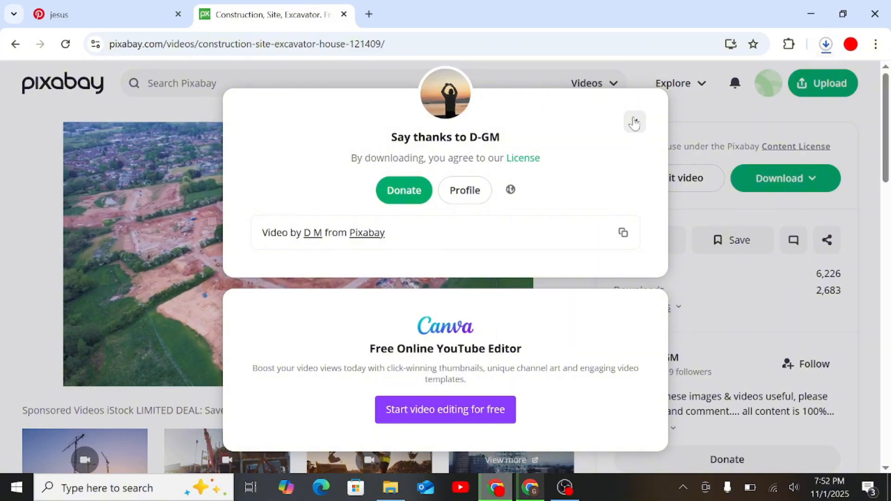
{"action": "left_click", "coordinate": [634, 122]}
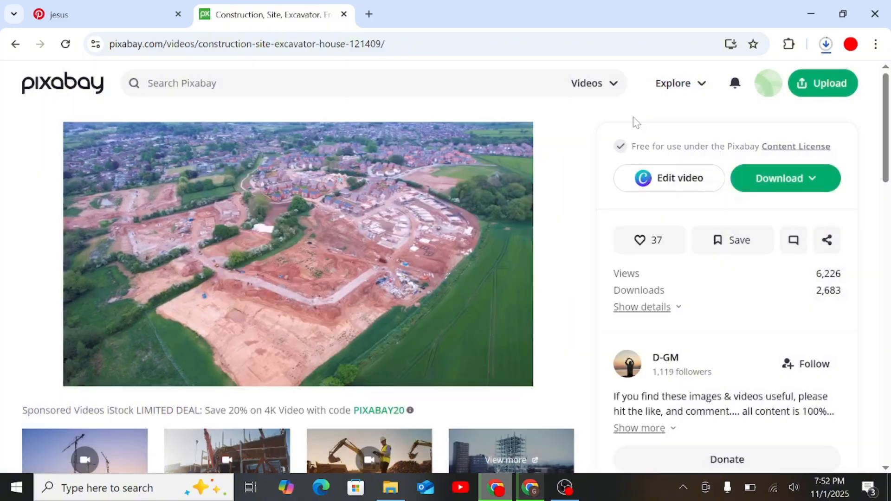
Return to the houses results and download the video of the tree-shaded house wall at 1920 × 1080.
{"action": "left_click", "coordinate": [16, 45]}
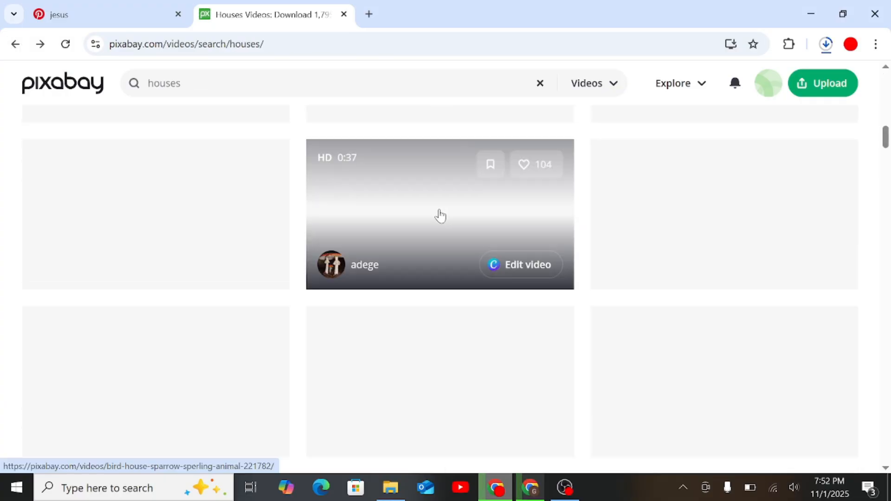
{"action": "scroll", "coordinate": [460, 295], "scroll_direction": "down", "scroll_amount": 3}
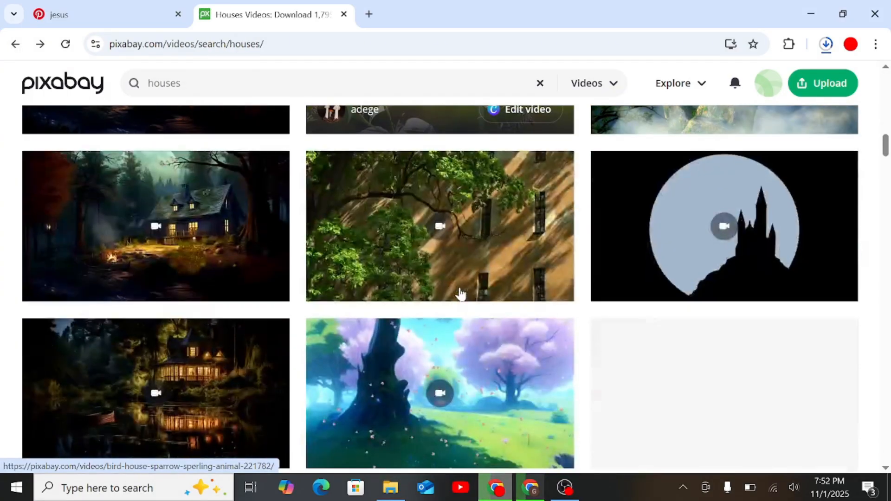
{"action": "left_click", "coordinate": [432, 245]}
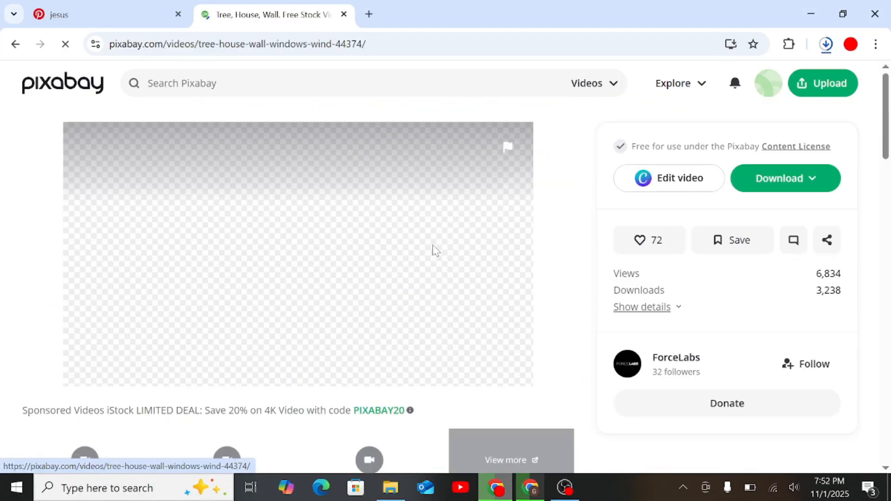
{"action": "left_click", "coordinate": [758, 185]}
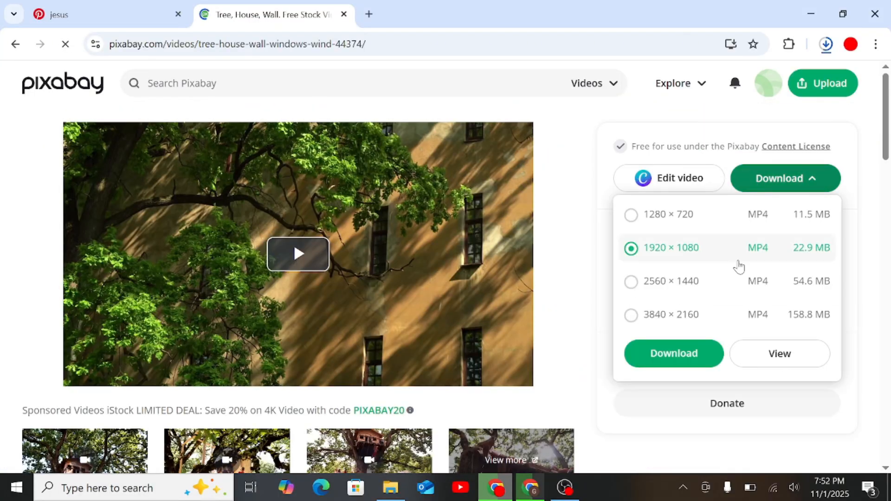
{"action": "left_click", "coordinate": [671, 353]}
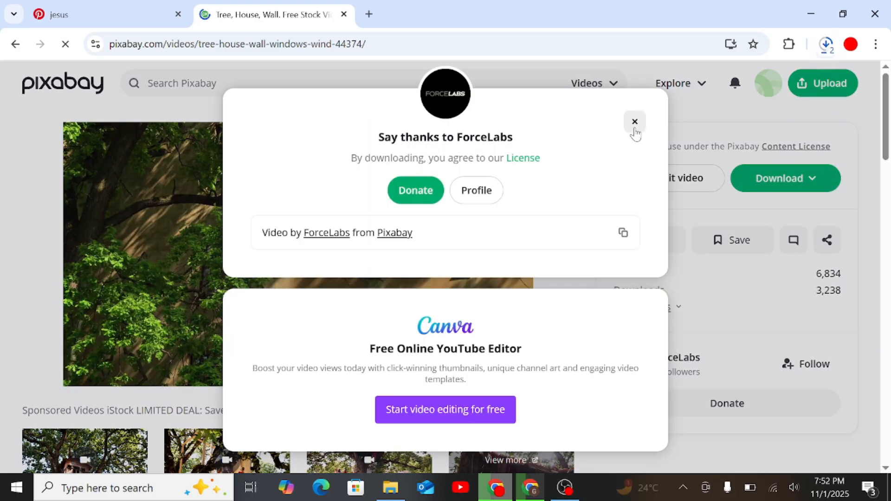
{"action": "left_click", "coordinate": [635, 129]}
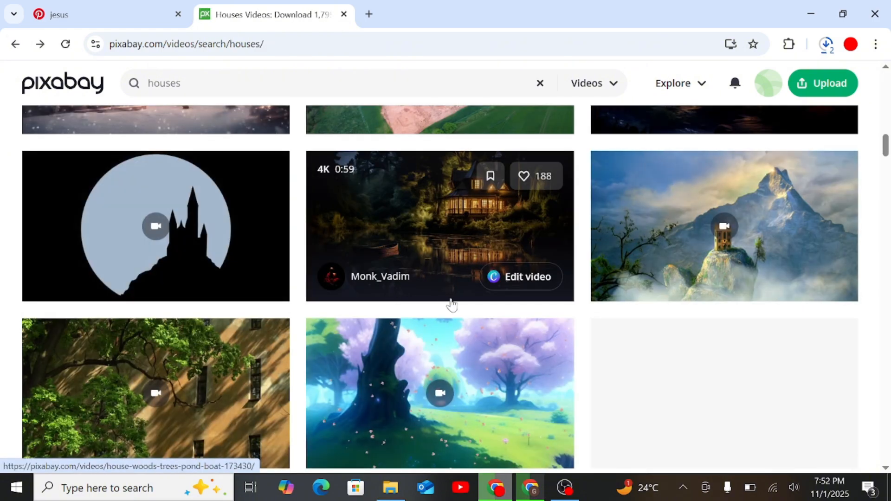
Find the house sparrow video in the houses results and download it at 1920 × 1080, dismissing the thank-you popup.
{"action": "scroll", "coordinate": [559, 406], "scroll_direction": "down", "scroll_amount": 3}
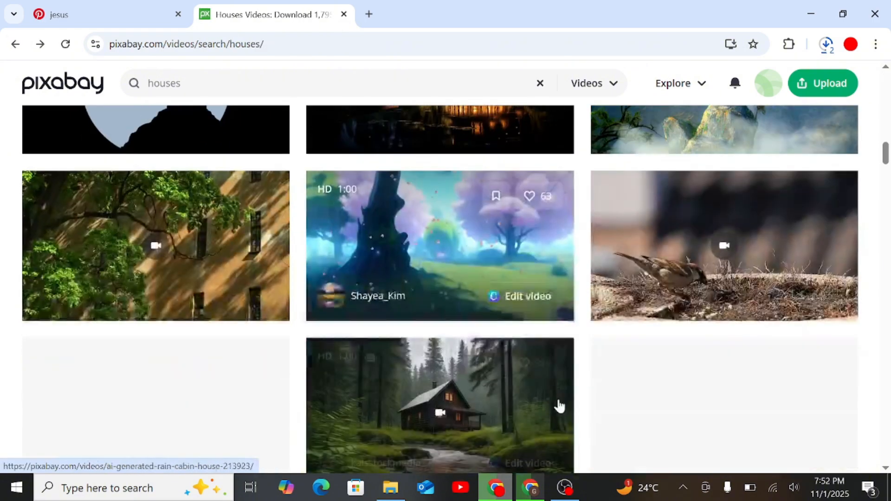
{"action": "left_click", "coordinate": [680, 288]}
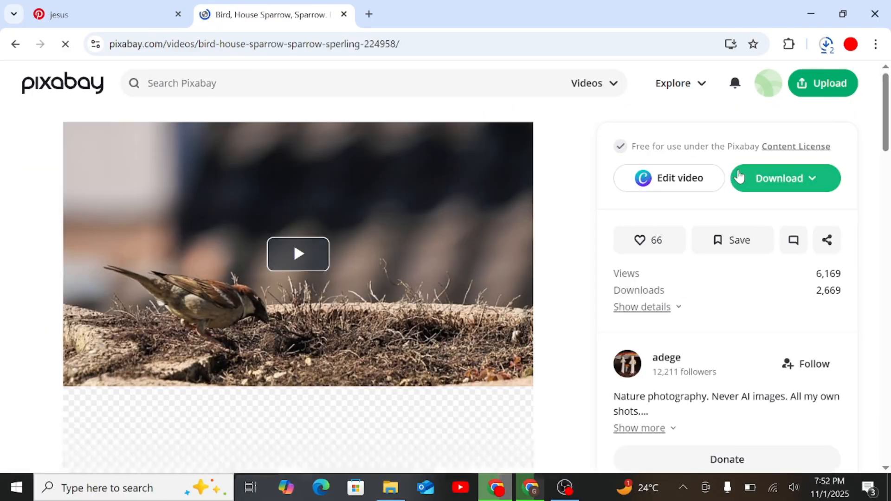
{"action": "left_click", "coordinate": [739, 177]}
{"action": "left_click", "coordinate": [639, 327]}
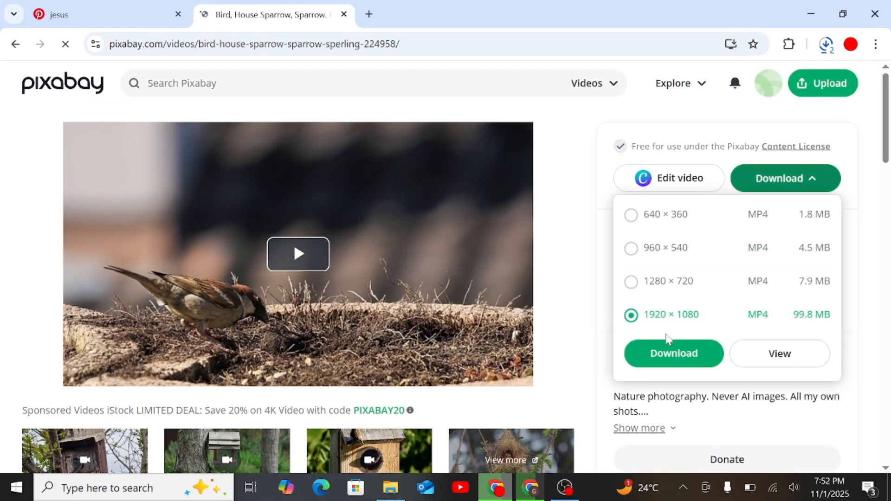
{"action": "left_click", "coordinate": [668, 358]}
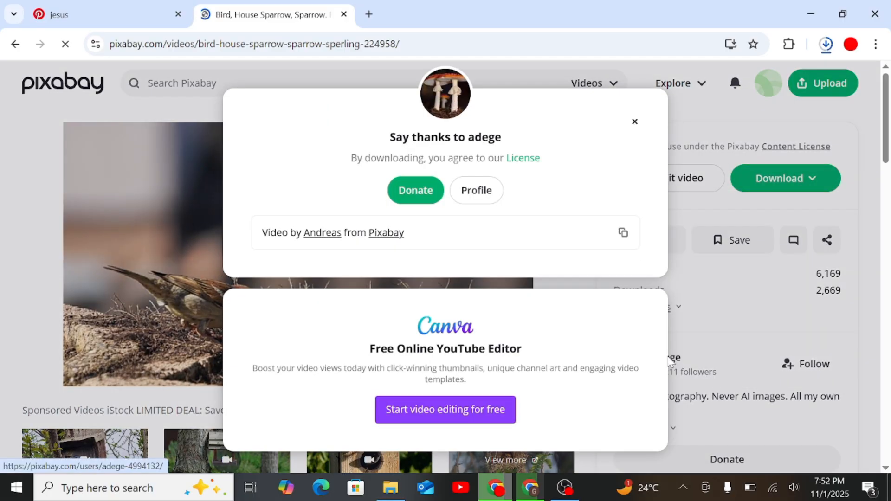
{"action": "left_click", "coordinate": [635, 122]}
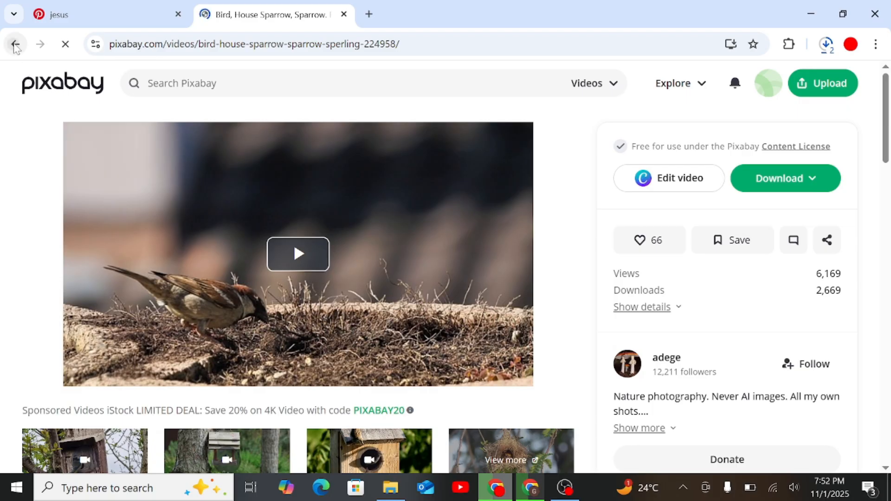
Return to the houses results, switch to CapCut, and create a new project, dismissing the keyboard shortcut conflict notice.
{"action": "key", "text": "alt+Left"}
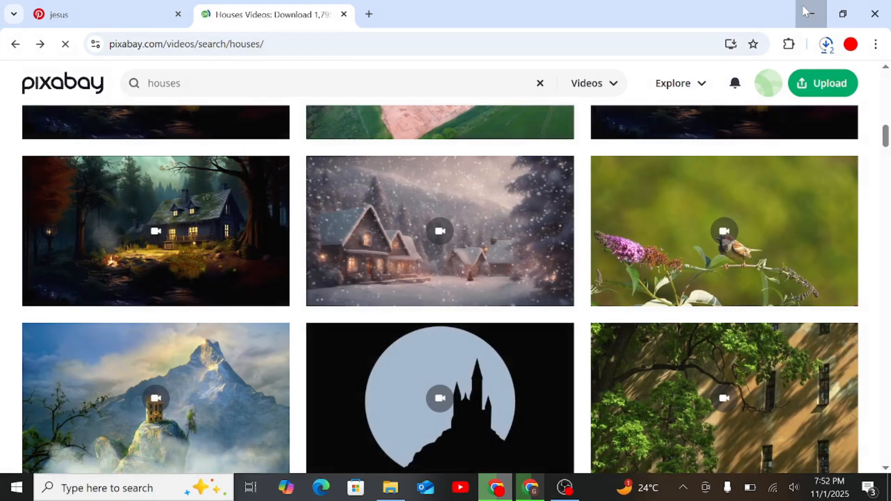
{"action": "left_click", "coordinate": [807, 12]}
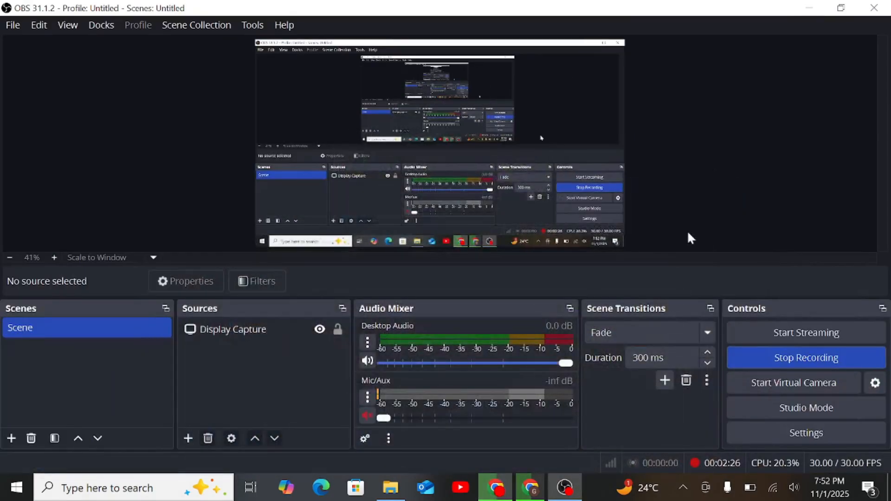
{"action": "left_click", "coordinate": [810, 8]}
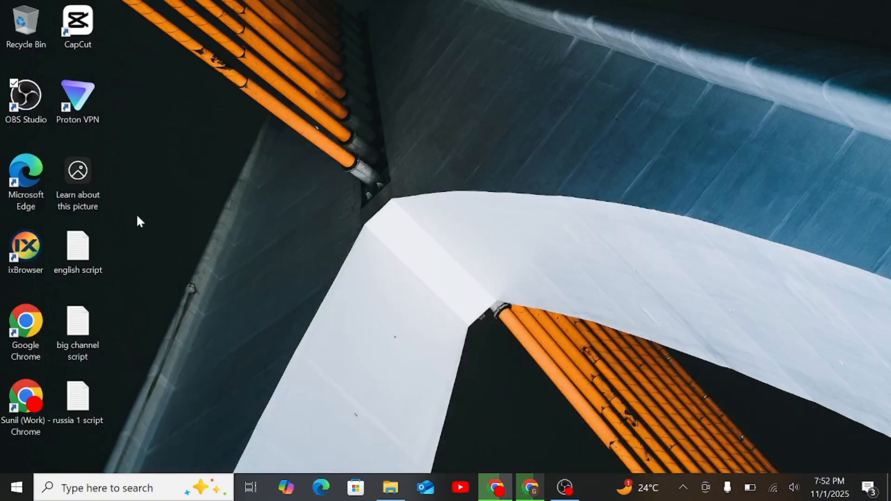
{"action": "double_click", "coordinate": [89, 36]}
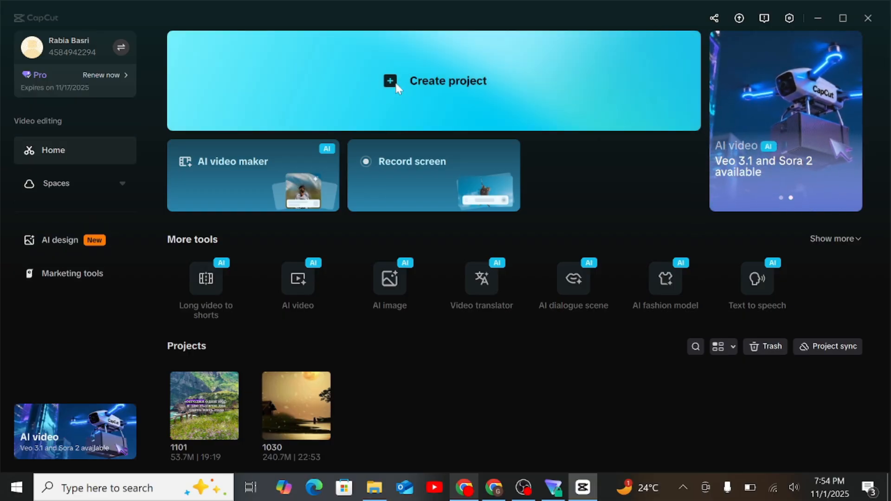
{"action": "left_click", "coordinate": [396, 84]}
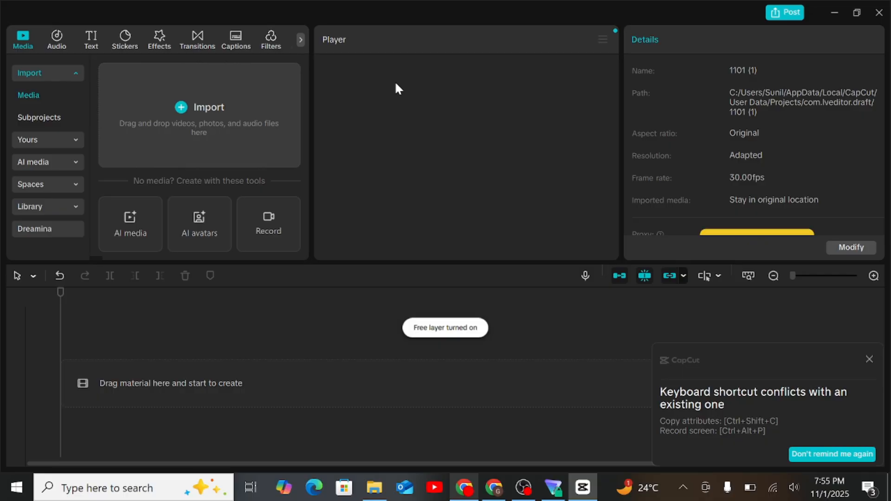
{"action": "left_click", "coordinate": [868, 360]}
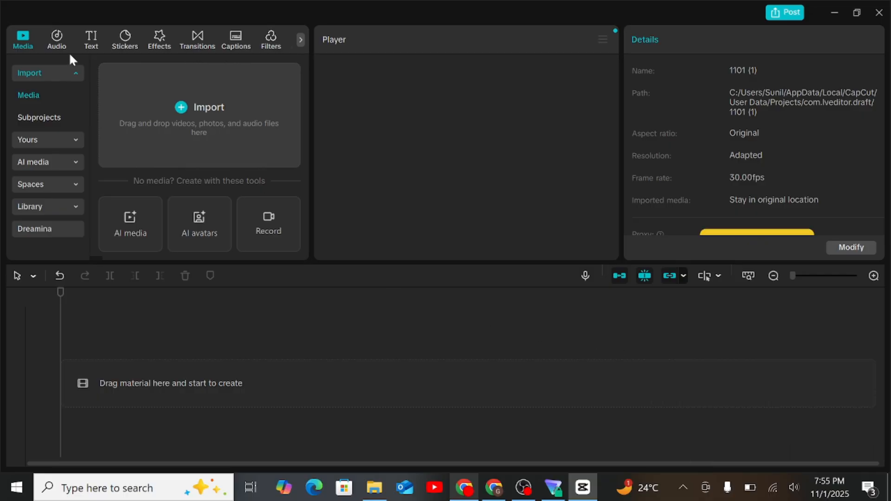
{"action": "left_click", "coordinate": [57, 45]}
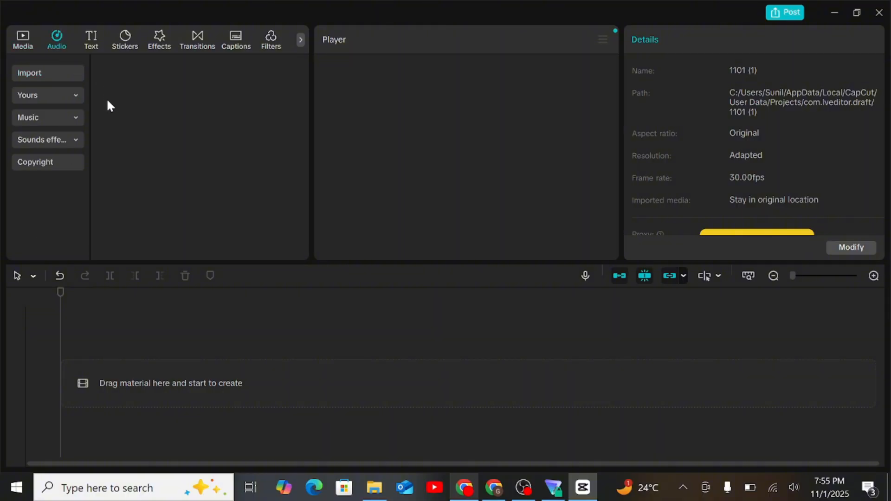
{"action": "left_click", "coordinate": [49, 79]}
{"action": "left_click", "coordinate": [260, 102]}
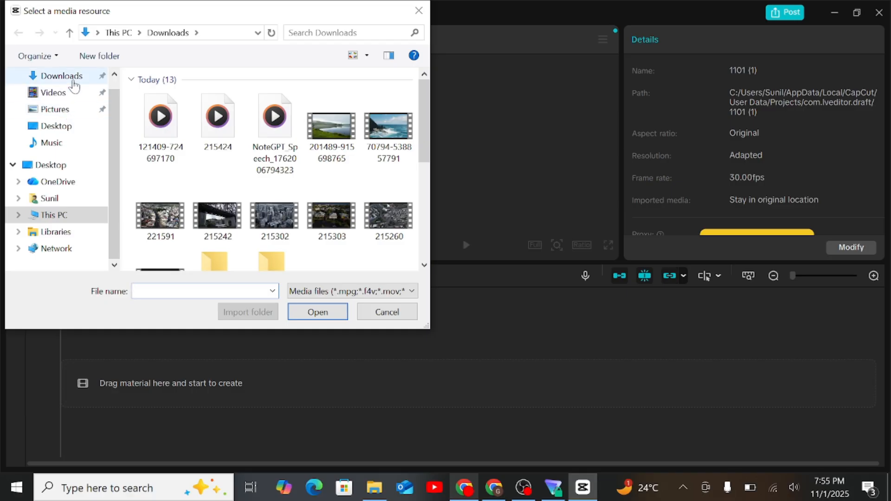
{"action": "left_click", "coordinate": [63, 77]}
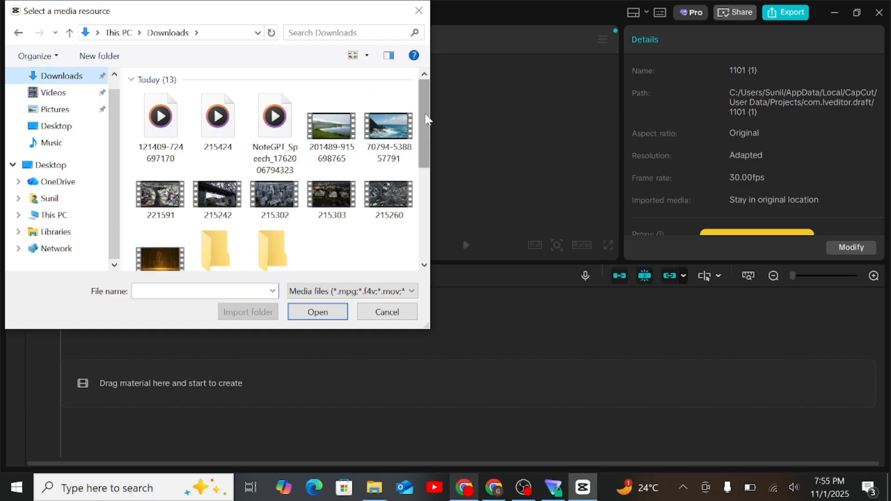
{"action": "left_click", "coordinate": [273, 125]}
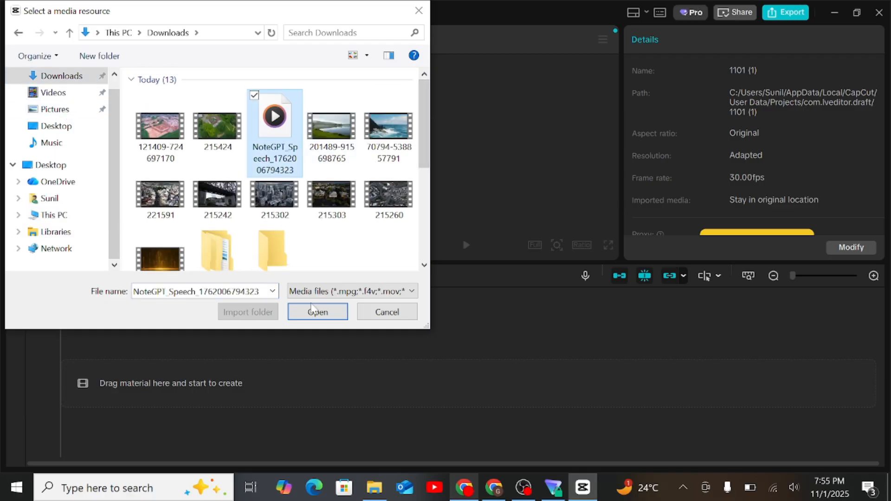
{"action": "left_click", "coordinate": [317, 312]}
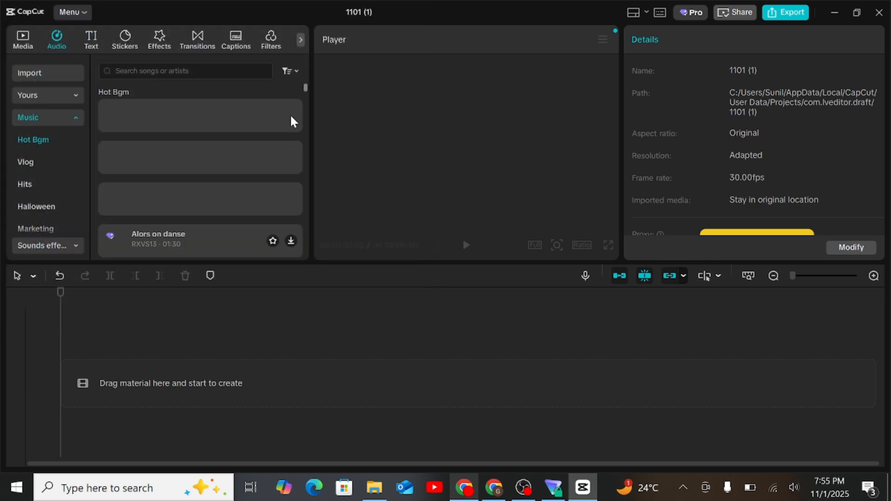
{"action": "left_click", "coordinate": [38, 75]}
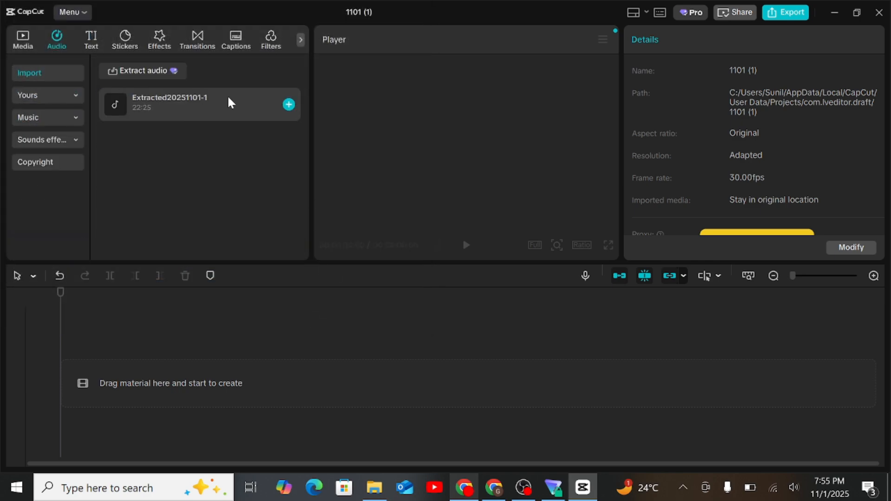
{"action": "left_click", "coordinate": [288, 105]}
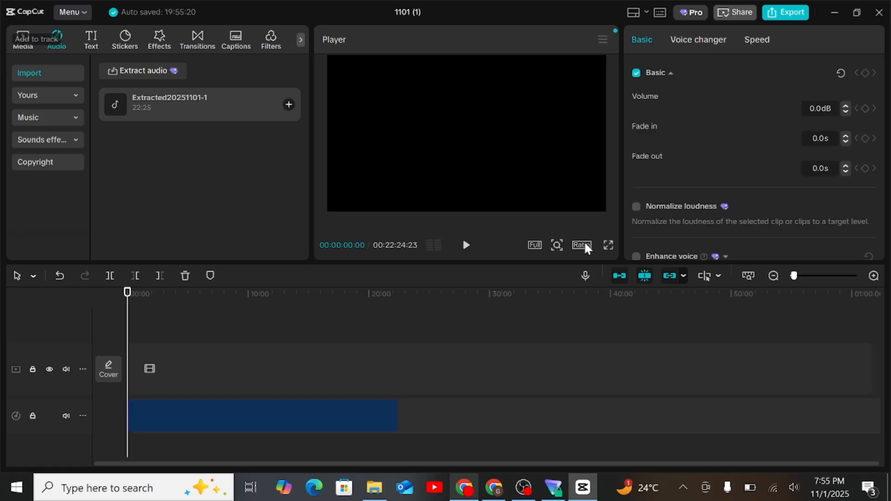
Set the project's aspect ratio to 16:9 and lock the audio track.
{"action": "left_click", "coordinate": [583, 245]}
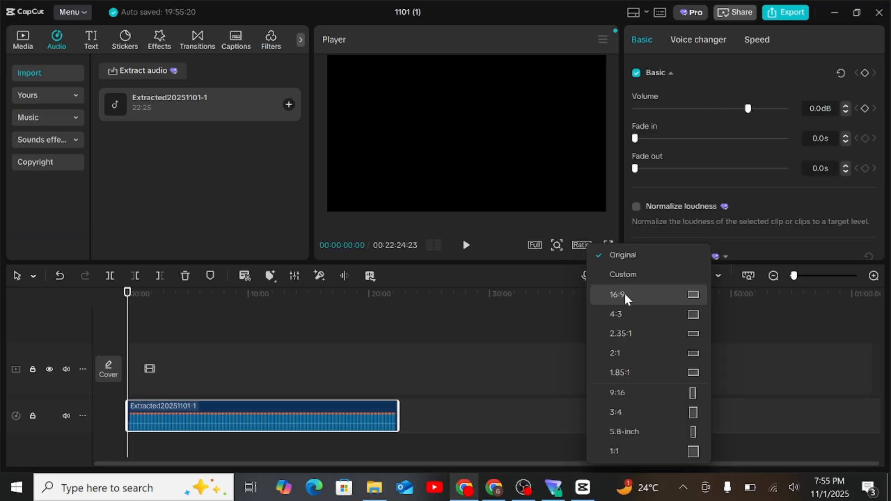
{"action": "left_click", "coordinate": [625, 294]}
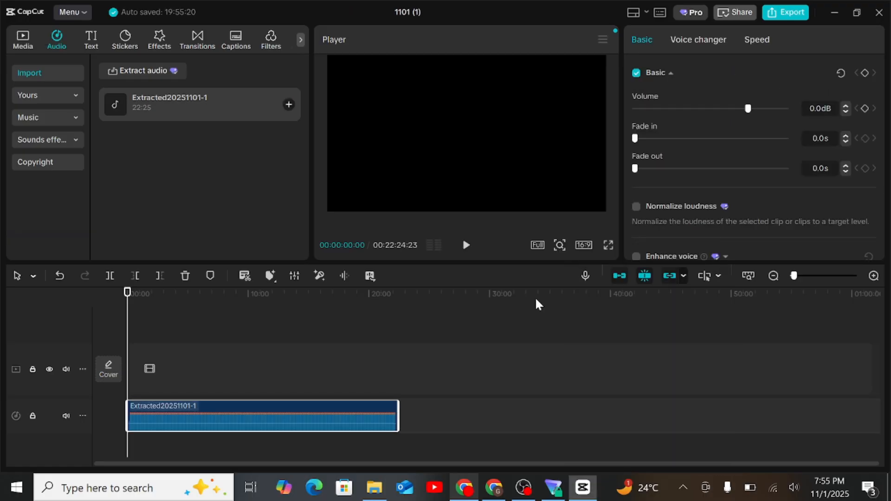
{"action": "left_click", "coordinate": [31, 417]}
{"action": "left_click", "coordinate": [29, 37]}
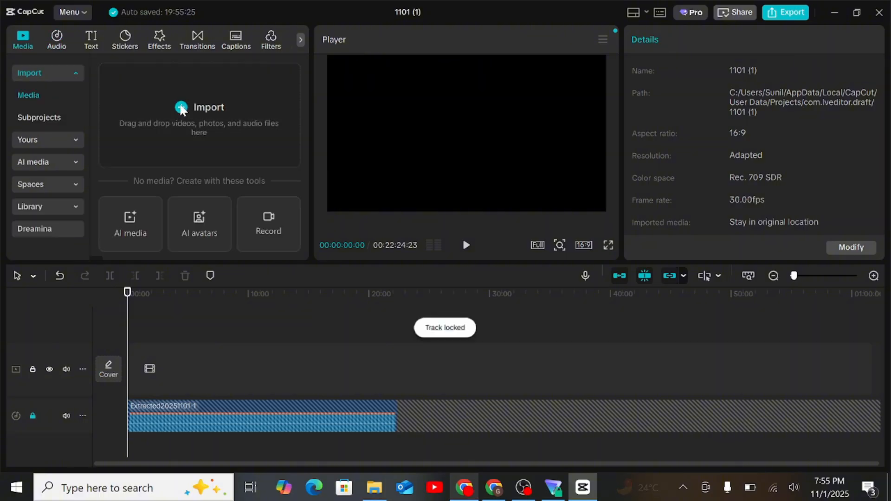
{"action": "left_click", "coordinate": [152, 86]}
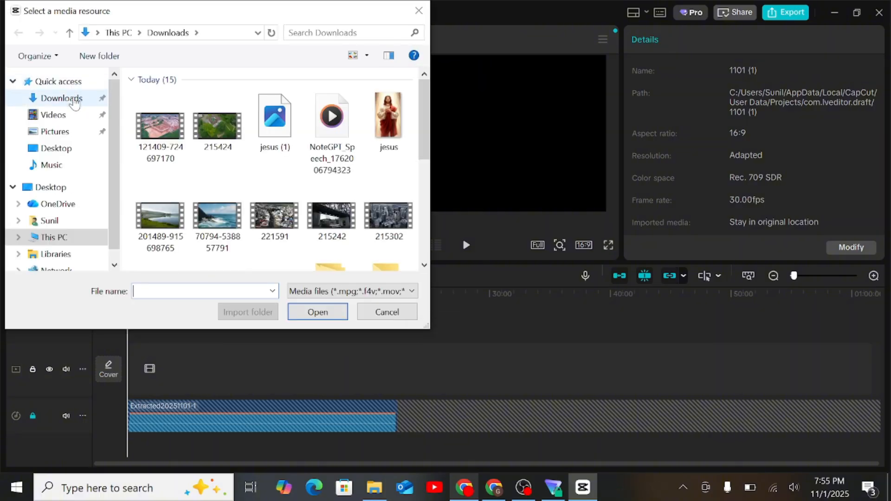
{"action": "left_click", "coordinate": [69, 98]}
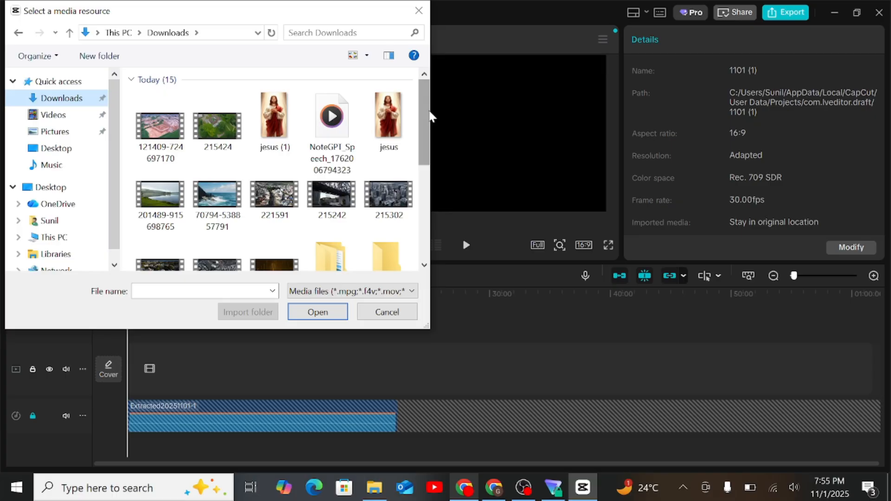
{"action": "left_click", "coordinate": [160, 123]}
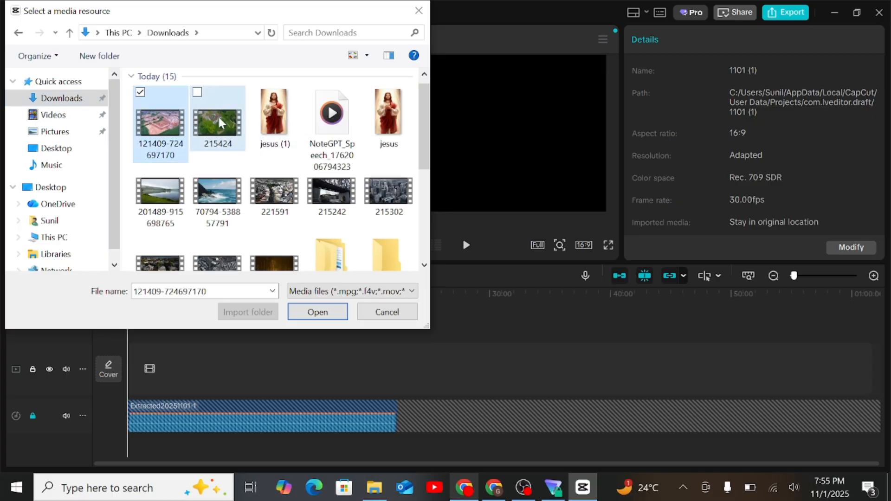
{"action": "left_click", "coordinate": [219, 115], "text": "ctrl"}
{"action": "left_click", "coordinate": [165, 185], "text": "ctrl"}
{"action": "left_click", "coordinate": [209, 183], "text": "ctrl"}
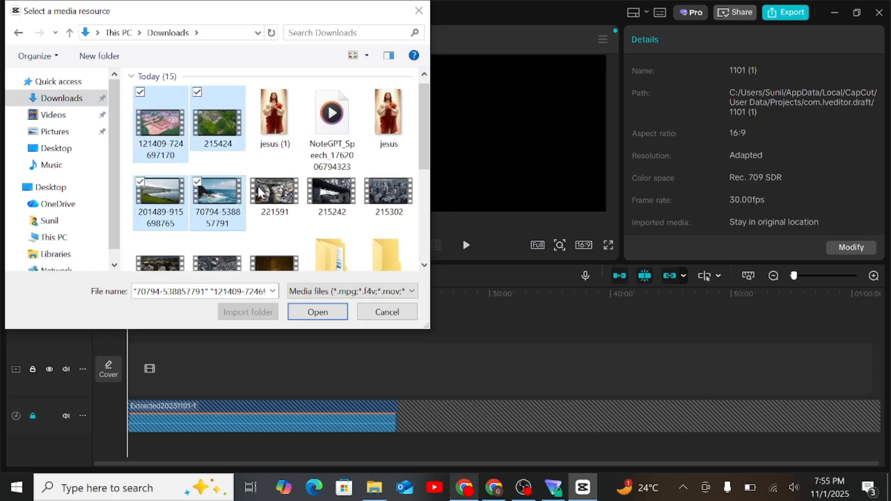
{"action": "left_click", "coordinate": [259, 192], "text": "ctrl"}
{"action": "left_click", "coordinate": [332, 190], "text": "ctrl"}
{"action": "left_click", "coordinate": [399, 186], "text": "ctrl"}
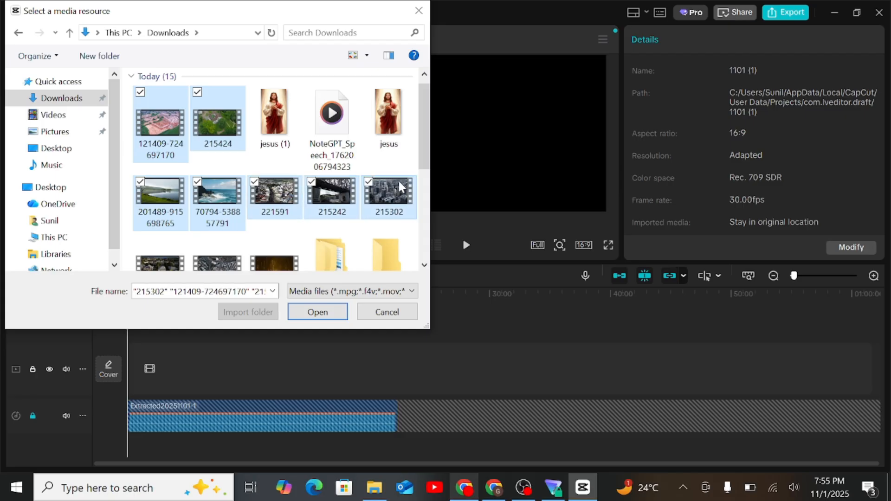
{"action": "left_click_drag", "start_coordinate": [424, 151], "coordinate": [427, 188]}
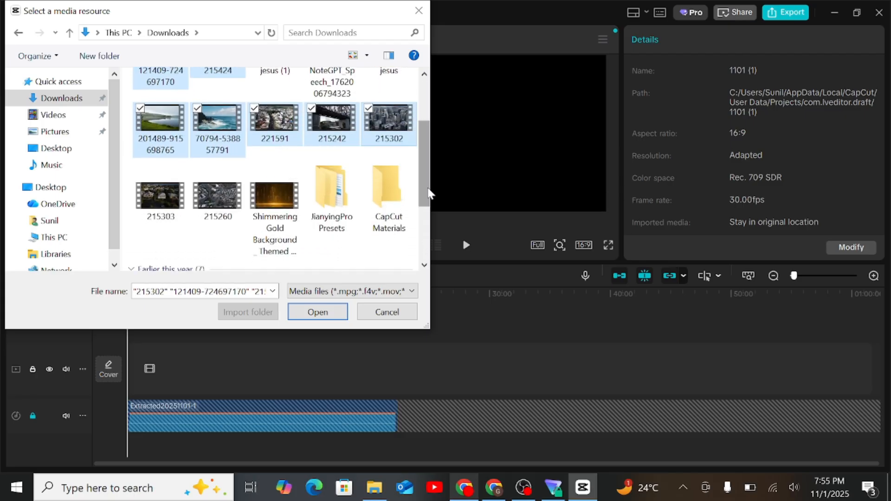
{"action": "left_click", "coordinate": [179, 211], "text": "ctrl"}
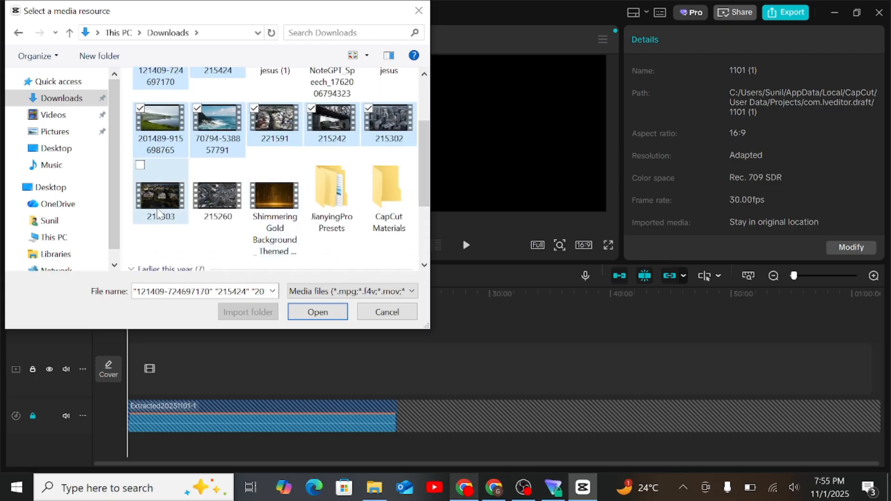
{"action": "left_click", "coordinate": [206, 201], "text": "ctrl"}
{"action": "left_click", "coordinate": [292, 305]}
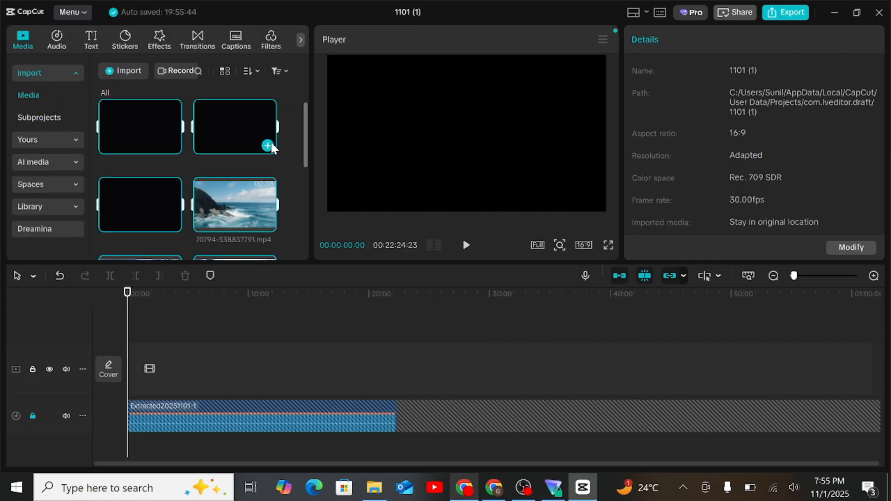
Add all imported videos to the timeline, dismiss the playback lag notice, and mute the main video track.
{"action": "left_click", "coordinate": [268, 146]}
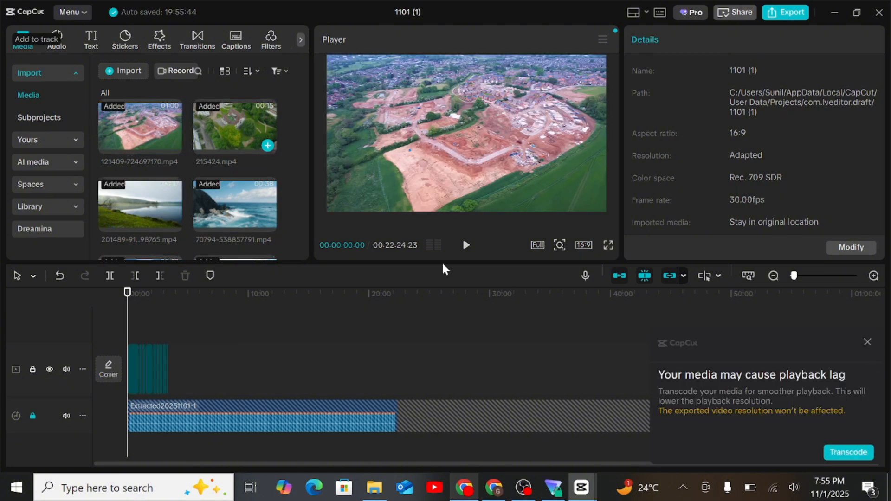
{"action": "left_click", "coordinate": [868, 342]}
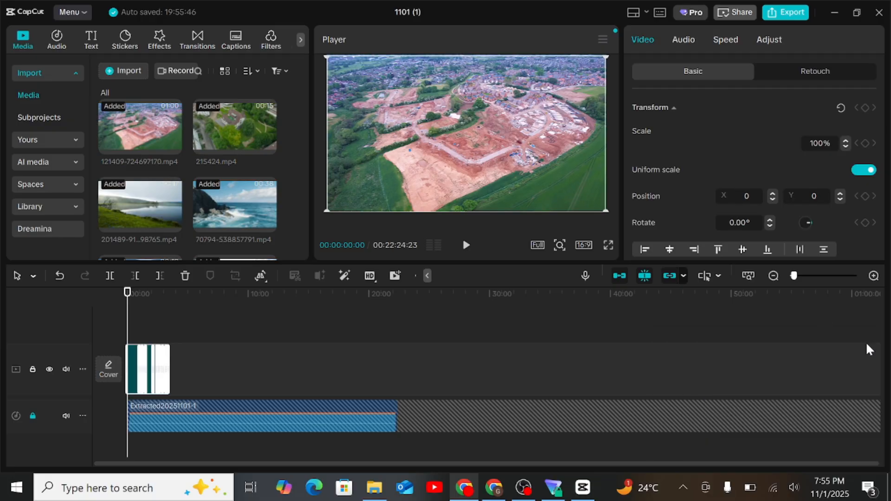
{"action": "left_click", "coordinate": [67, 370]}
Copy all video clips, paste them just past the end of the sequence, and move the copies onto the main video track.
{"action": "left_click", "coordinate": [238, 372]}
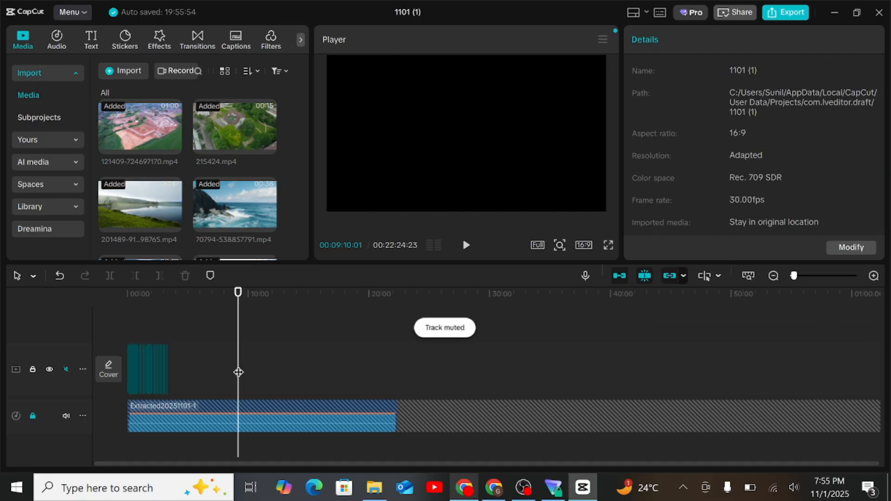
{"action": "scroll", "coordinate": [238, 372], "scroll_direction": "up", "scroll_amount": 3}
{"action": "key", "text": "ctrl+a"}
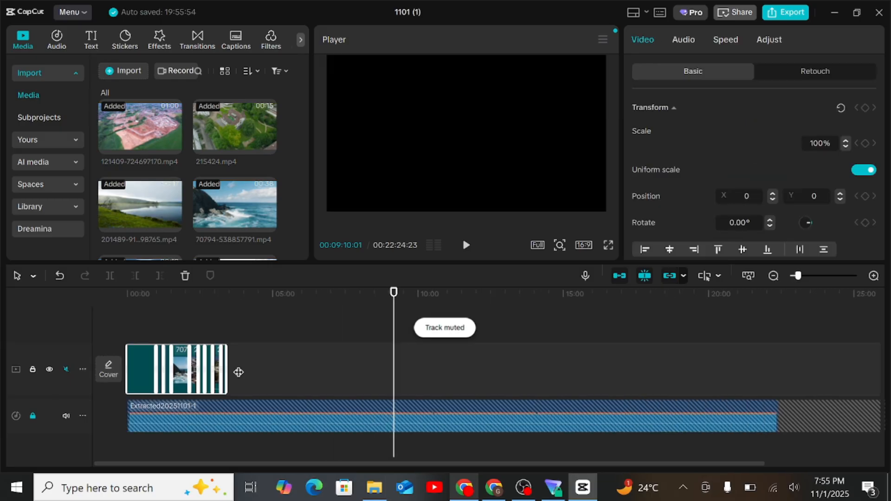
{"action": "left_click", "coordinate": [237, 373]}
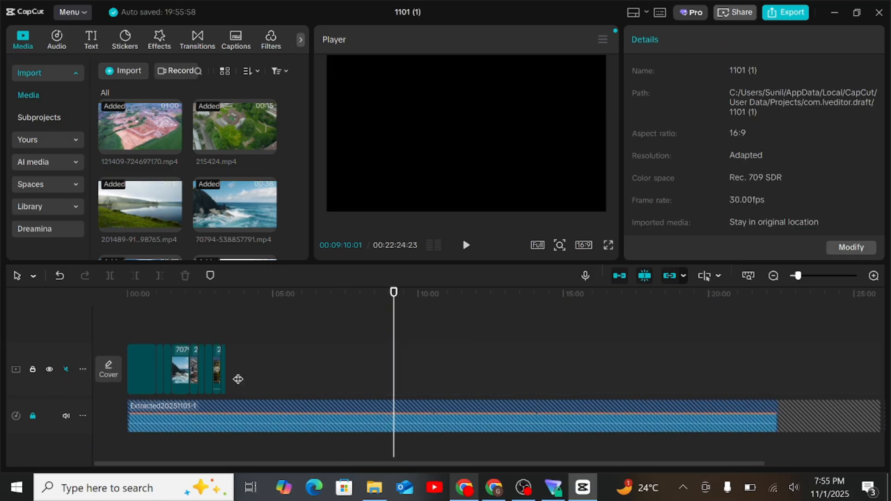
{"action": "key", "text": "ctrl+v"}
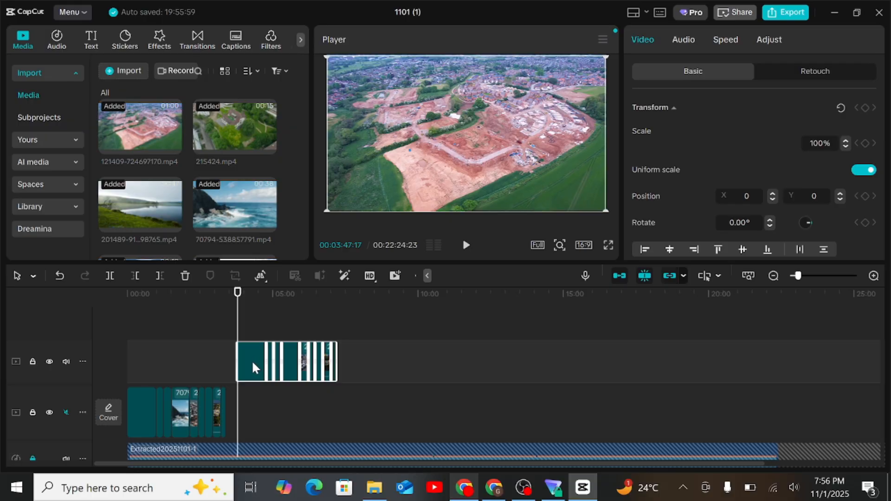
{"action": "left_click_drag", "start_coordinate": [251, 360], "coordinate": [255, 405]}
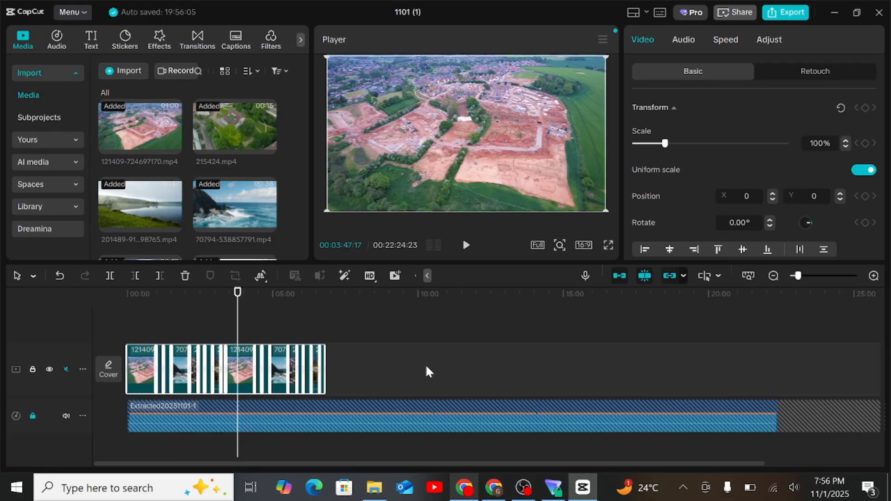
Paste a copy of the doubled clip sequence at about 00:07:07 and attach it to the end of the main track.
{"action": "left_click", "coordinate": [333, 377]}
{"action": "key", "text": "ctrl+v"}
{"action": "left_click", "coordinate": [344, 369]}
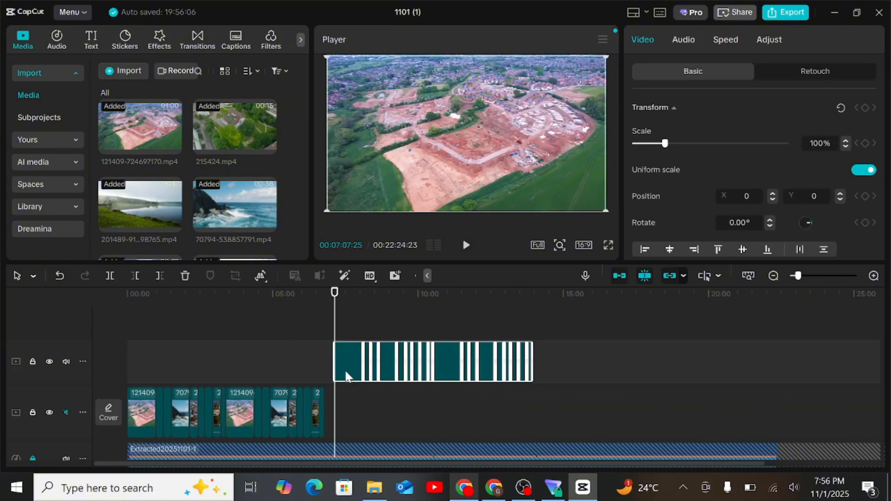
{"action": "left_click_drag", "start_coordinate": [351, 363], "coordinate": [352, 399]}
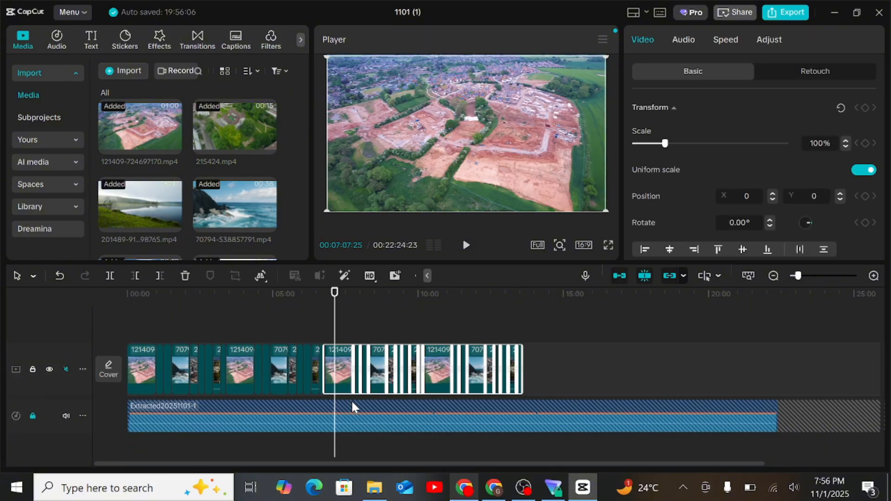
Paste another copy of the full clip sequence at about 00:13:48 and join it to the main track so the video outlasts the audio.
{"action": "left_click", "coordinate": [528, 366]}
{"action": "key", "text": "ctrl+v"}
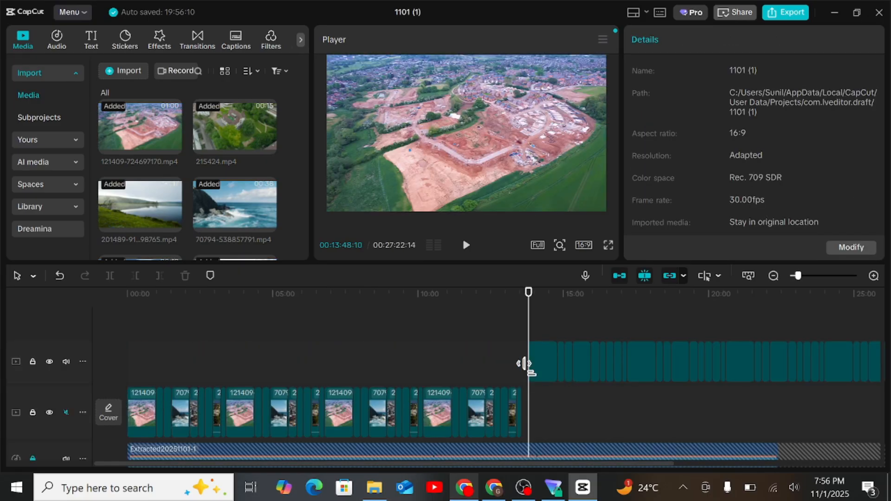
{"action": "left_click", "coordinate": [529, 364]}
{"action": "left_click_drag", "start_coordinate": [550, 366], "coordinate": [548, 399]}
{"action": "scroll", "coordinate": [548, 399], "scroll_direction": "right", "scroll_amount": 5}
{"action": "left_click", "coordinate": [674, 362]}
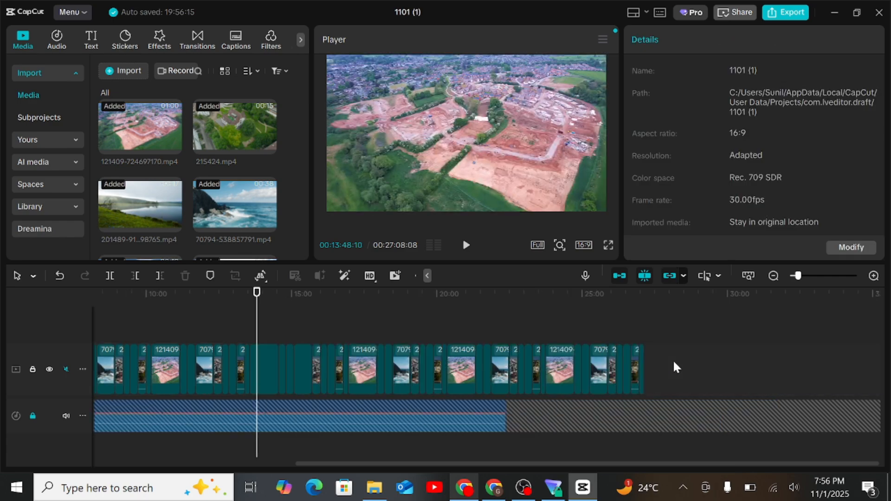
Delete the surplus clips at the end of the main video track and trim the last ocean clip to where the narration ends.
{"action": "left_click_drag", "start_coordinate": [673, 371], "coordinate": [521, 376]}
{"action": "key", "text": "Delete"}
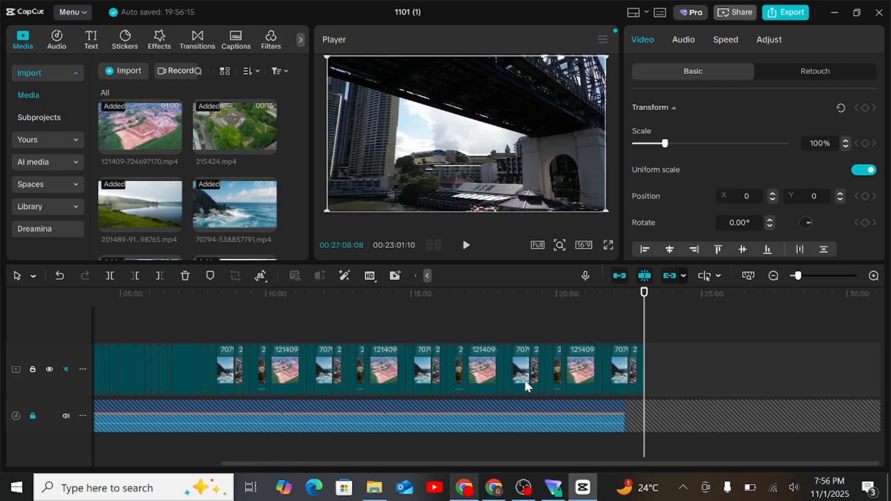
{"action": "scroll", "coordinate": [525, 381], "scroll_direction": "up", "scroll_amount": 1}
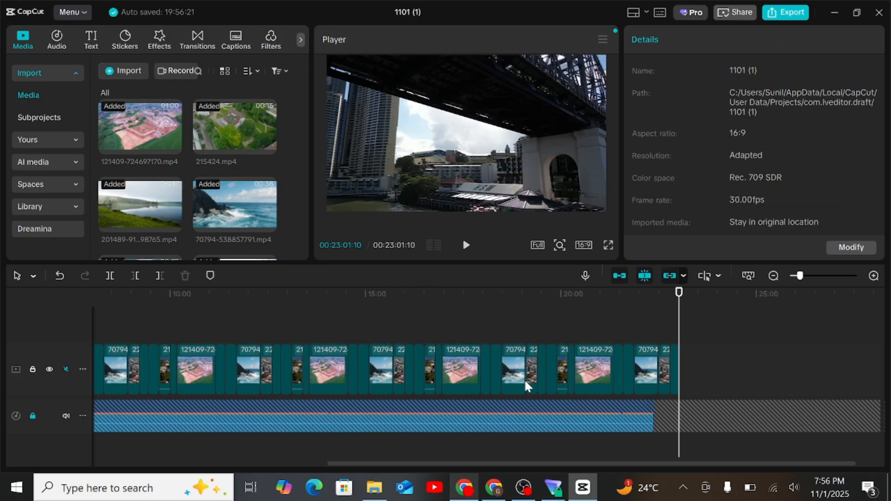
{"action": "scroll", "coordinate": [524, 379], "scroll_direction": "up", "scroll_amount": 1}
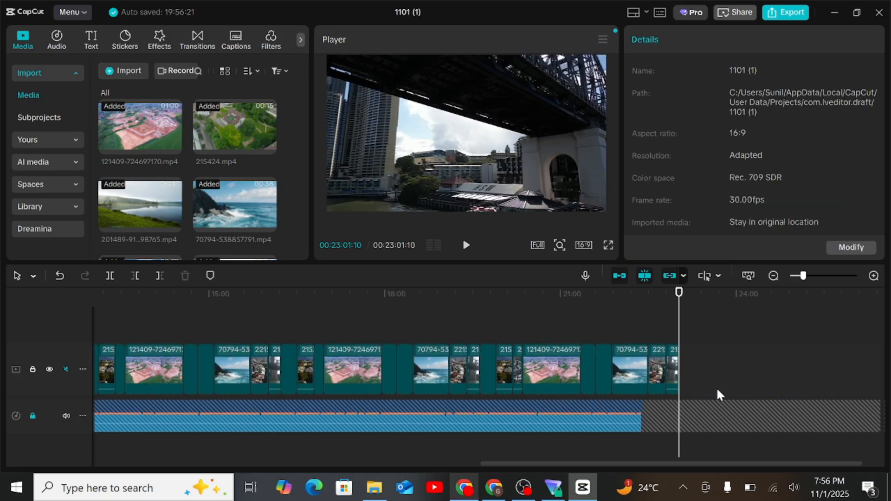
{"action": "scroll", "coordinate": [717, 389], "scroll_direction": "up", "scroll_amount": 2}
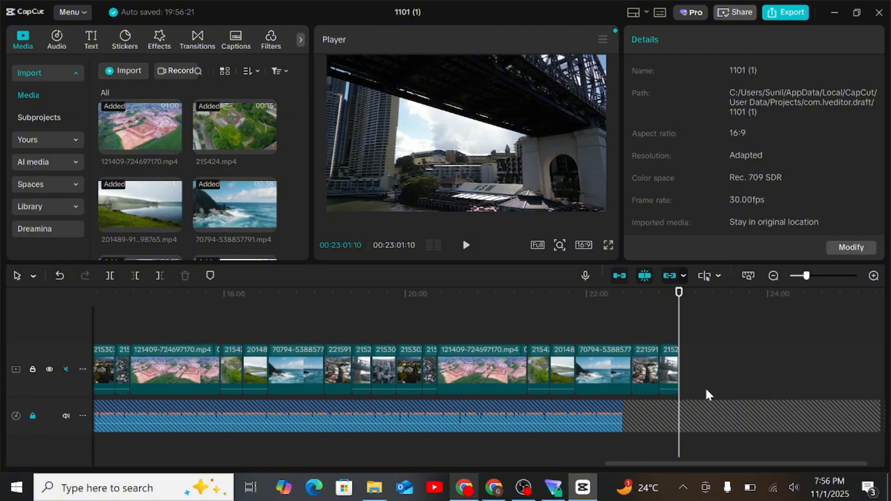
{"action": "left_click_drag", "start_coordinate": [706, 390], "coordinate": [651, 386]}
{"action": "key", "text": "Delete"}
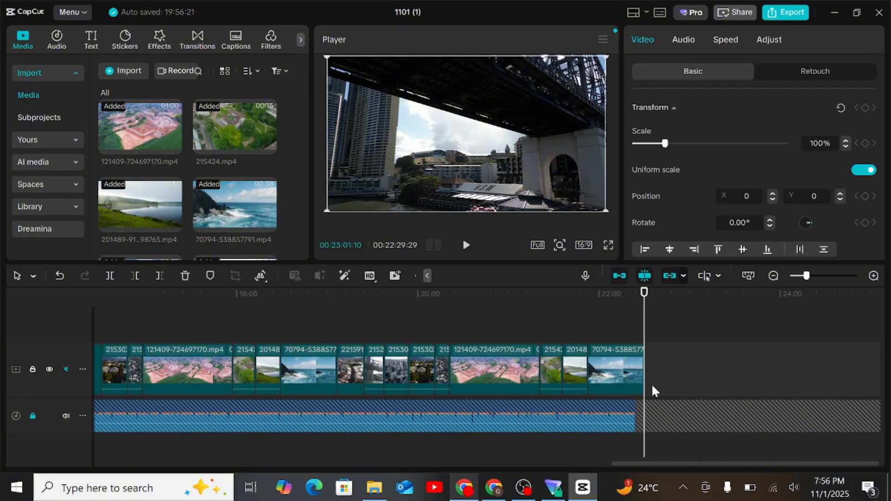
{"action": "left_click", "coordinate": [631, 366]}
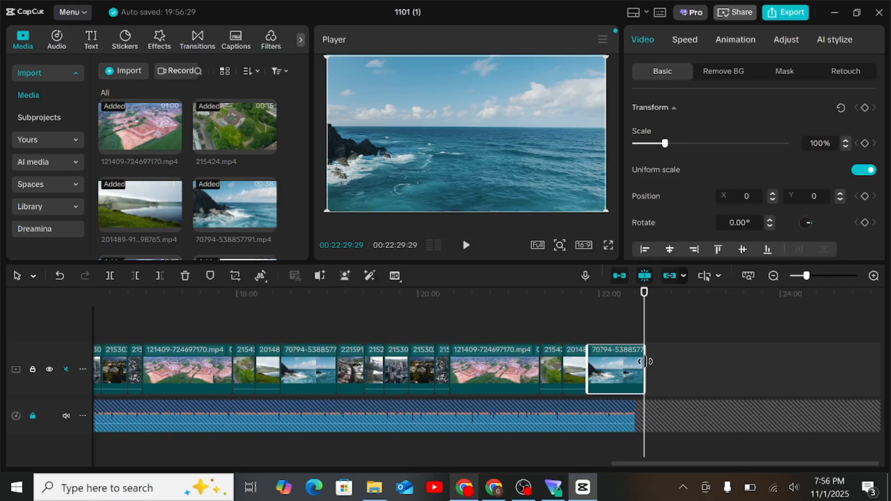
{"action": "left_click_drag", "start_coordinate": [645, 362], "coordinate": [634, 365]}
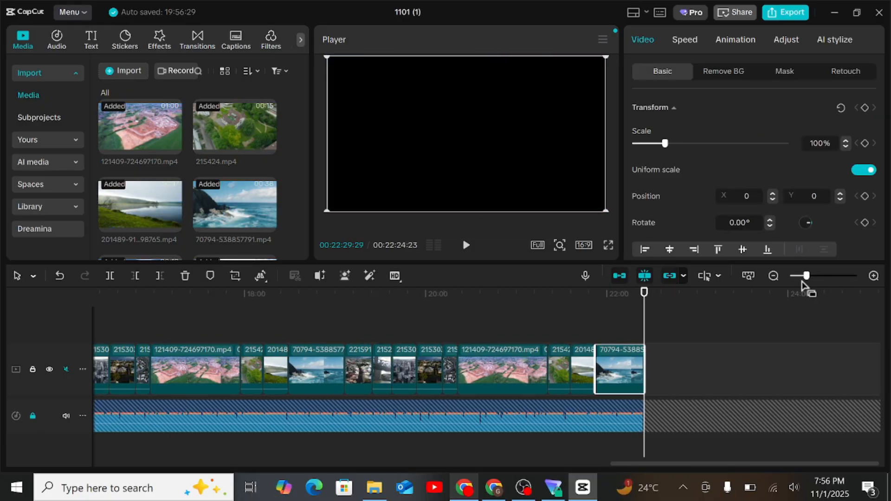
Return the playhead to the start of the timeline and lock the main video track.
{"action": "left_click", "coordinate": [793, 277]}
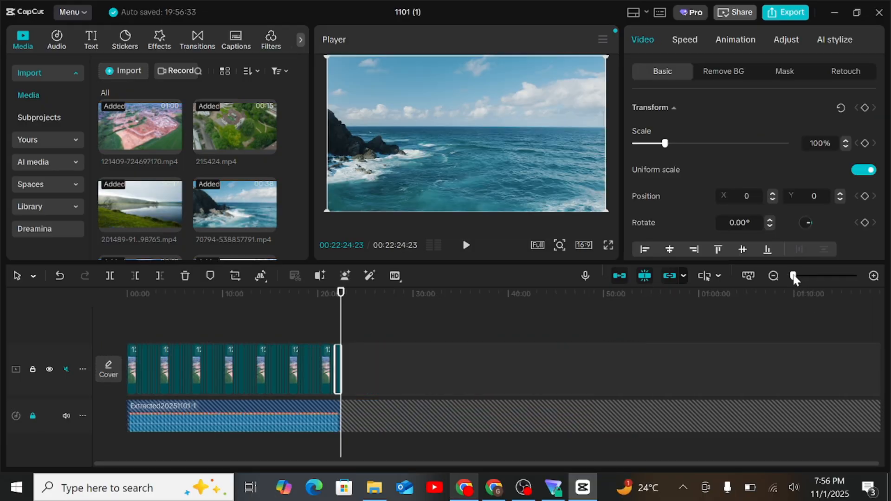
{"action": "left_click_drag", "start_coordinate": [343, 309], "coordinate": [46, 330]}
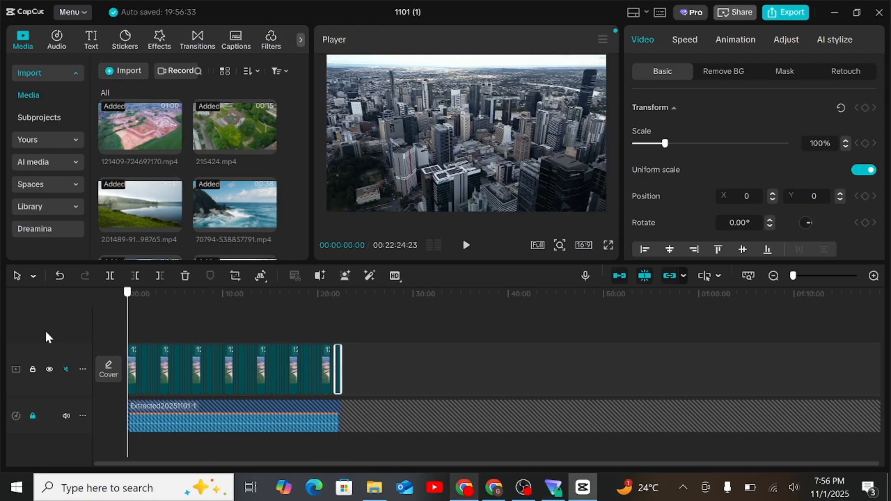
{"action": "left_click", "coordinate": [33, 369]}
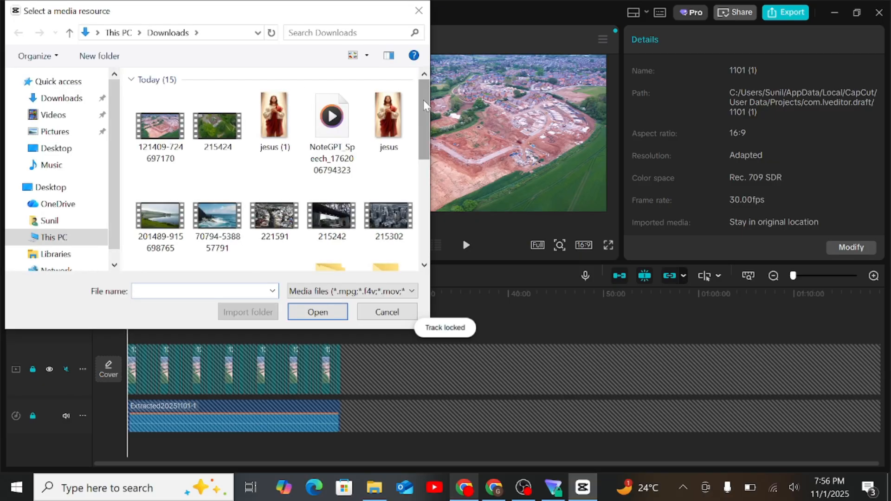
Import the Leaves Falling, Stars Black Screen and golden Template Video backgrounds from Downloads and add them above the main video at the start.
{"action": "left_click_drag", "start_coordinate": [423, 99], "coordinate": [434, 204]}
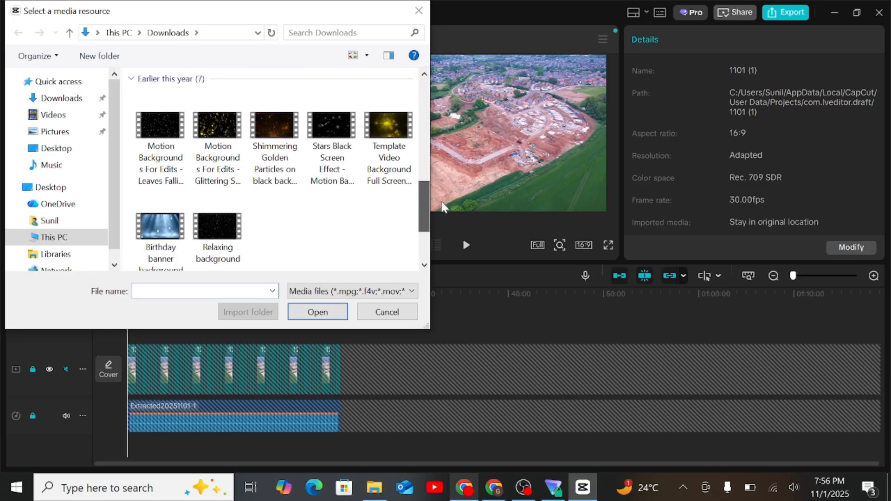
{"action": "left_click", "coordinate": [375, 122]}
{"action": "left_click", "coordinate": [311, 94]}
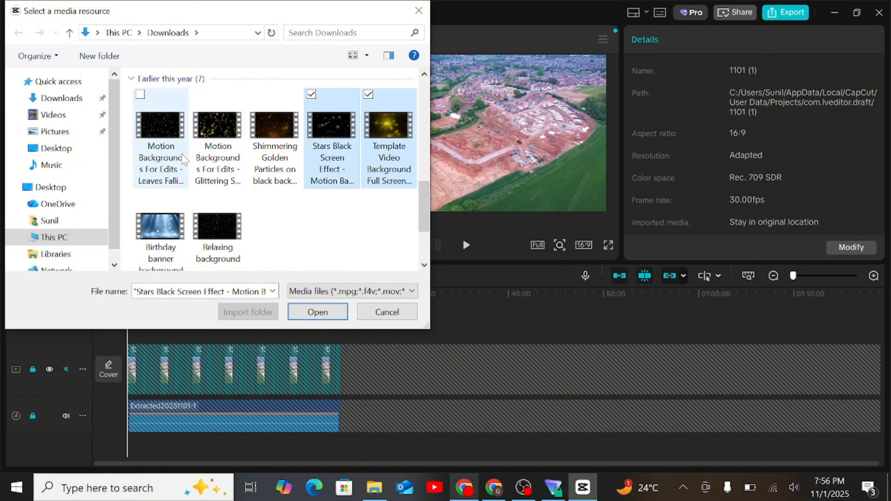
{"action": "left_click", "coordinate": [140, 94]}
{"action": "left_click", "coordinate": [306, 312]}
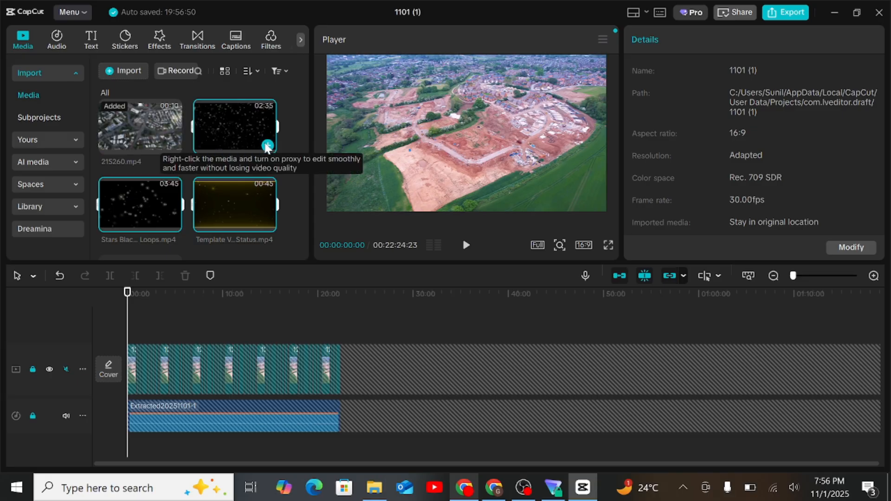
{"action": "left_click", "coordinate": [267, 146]}
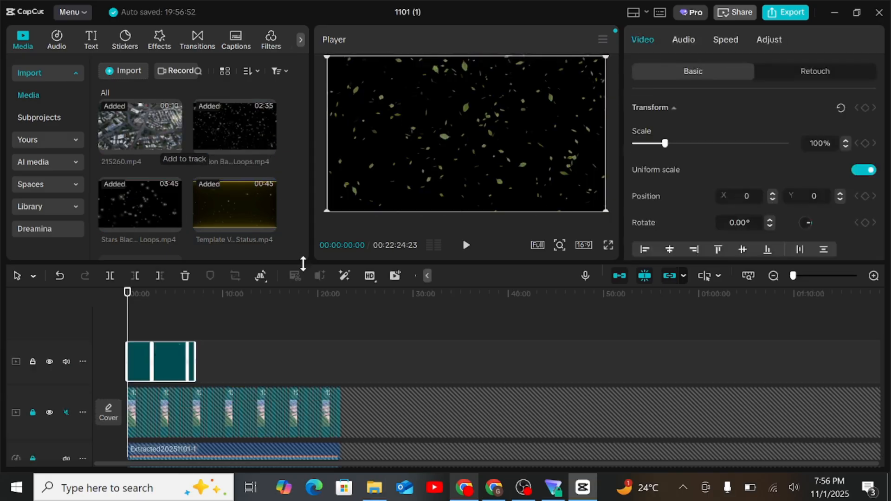
Mute the overlay track, paste a copy of its three clips at about 00:08:18 and join the copy to the first set.
{"action": "left_click", "coordinate": [66, 362]}
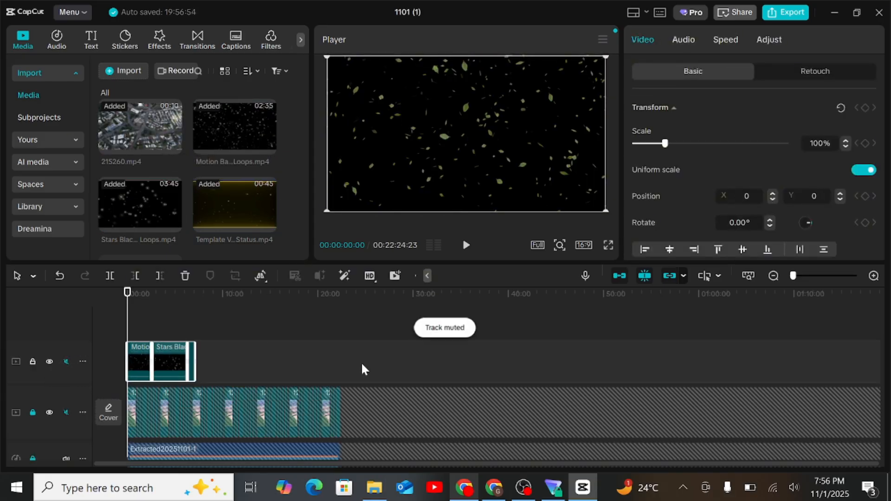
{"action": "left_click", "coordinate": [207, 362]}
{"action": "key", "text": "ctrl+v"}
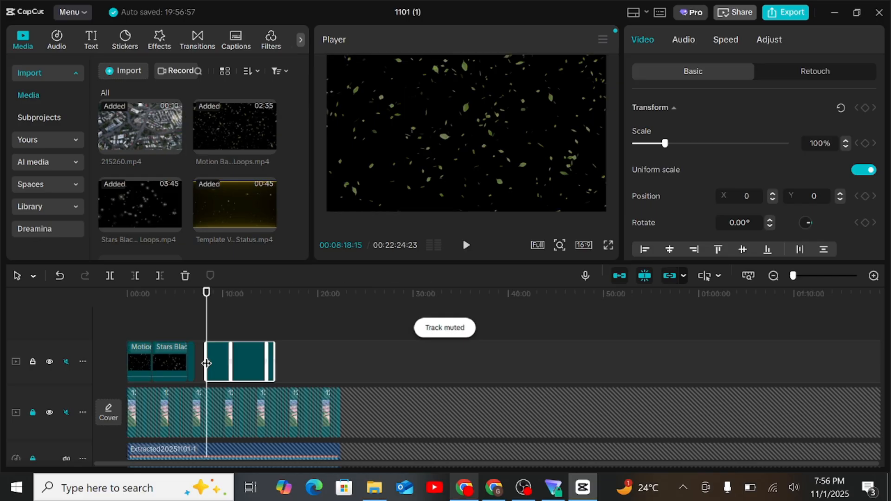
{"action": "scroll", "coordinate": [207, 363], "scroll_direction": "up", "scroll_amount": 8}
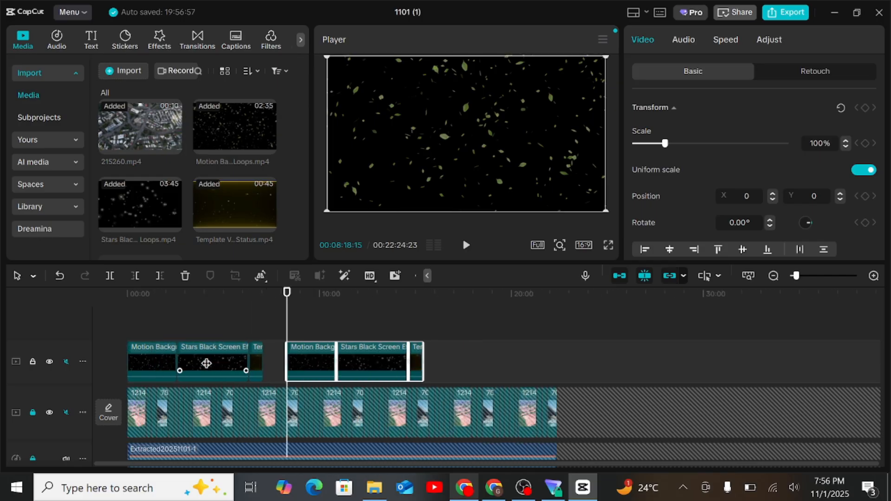
{"action": "scroll", "coordinate": [207, 363], "scroll_direction": "up", "scroll_amount": 6}
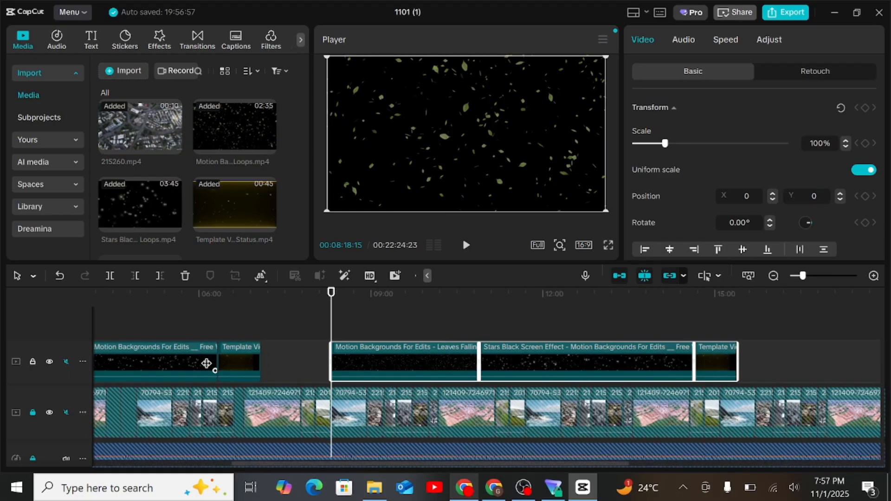
{"action": "scroll", "coordinate": [206, 364], "scroll_direction": "up", "scroll_amount": 1}
{"action": "left_click_drag", "start_coordinate": [375, 359], "coordinate": [290, 355]}
Copy all six overlay clips, paste them at about 00:14:22 and attach them to the end of the overlay track.
{"action": "key", "text": "ctrl+a"}
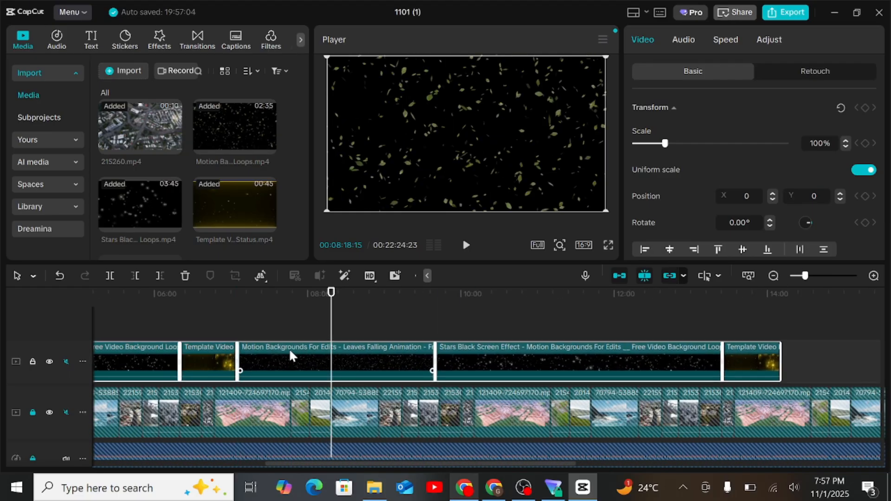
{"action": "scroll", "coordinate": [290, 352], "scroll_direction": "right", "scroll_amount": 5}
{"action": "left_click", "coordinate": [494, 367]}
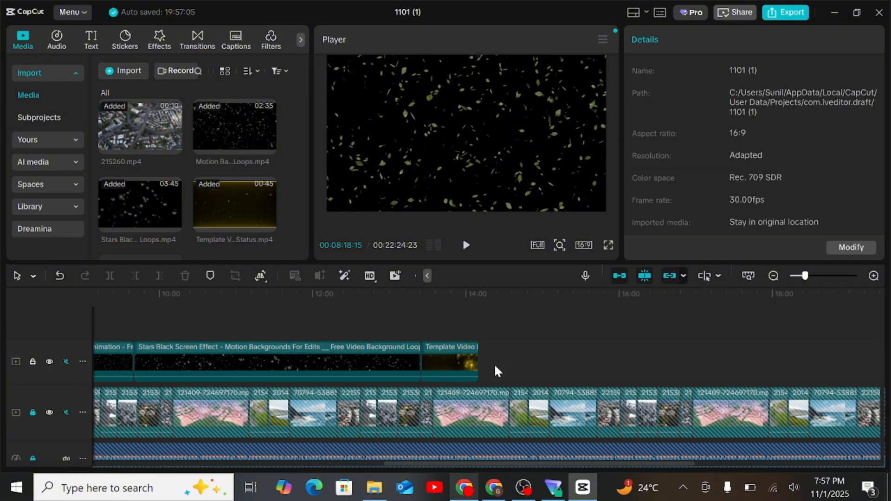
{"action": "key", "text": "ctrl+v"}
{"action": "left_click_drag", "start_coordinate": [535, 359], "coordinate": [522, 361]}
{"action": "scroll", "coordinate": [521, 361], "scroll_direction": "right", "scroll_amount": 10}
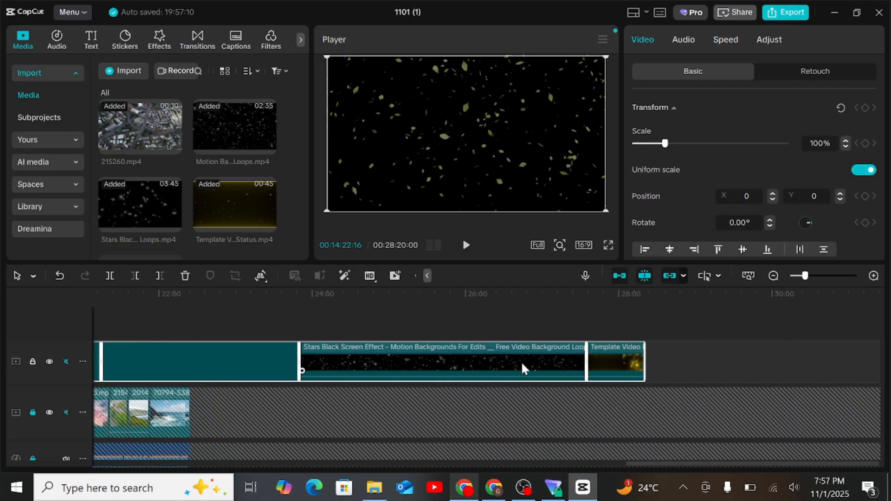
Delete the surplus overlay clips at the end and trim the last Leaves Falling clip to the end of the main video at 00:22:24:23.
{"action": "left_click", "coordinate": [721, 374]}
{"action": "left_click_drag", "start_coordinate": [685, 367], "coordinate": [524, 381]}
{"action": "key", "text": "Delete"}
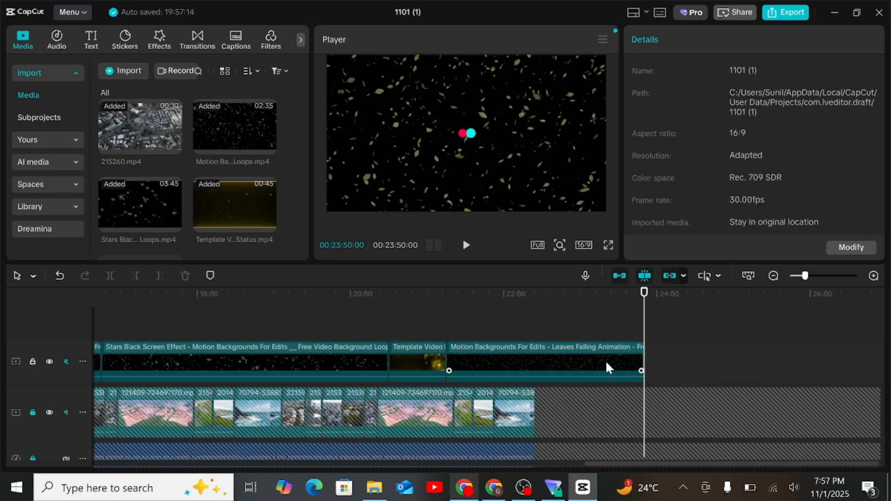
{"action": "left_click", "coordinate": [605, 360]}
{"action": "mouse_move", "coordinate": [643, 360]}
{"action": "left_mouse_down"}
{"action": "mouse_move", "coordinate": [606, 373]}
{"action": "mouse_move", "coordinate": [536, 376]}
{"action": "left_mouse_up"}
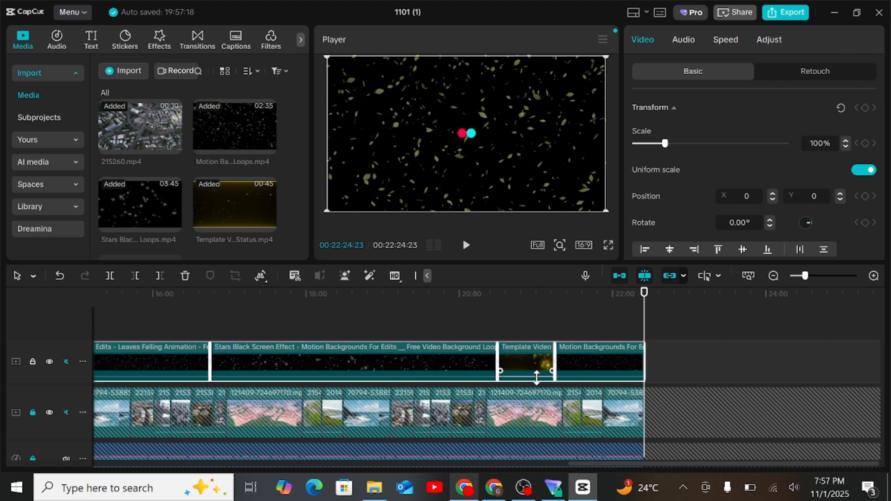
Set the blend mode of all overlay clips to Screen.
{"action": "scroll", "coordinate": [712, 230], "scroll_direction": "down", "scroll_amount": 2}
{"action": "scroll", "coordinate": [730, 169], "scroll_direction": "down", "scroll_amount": 2}
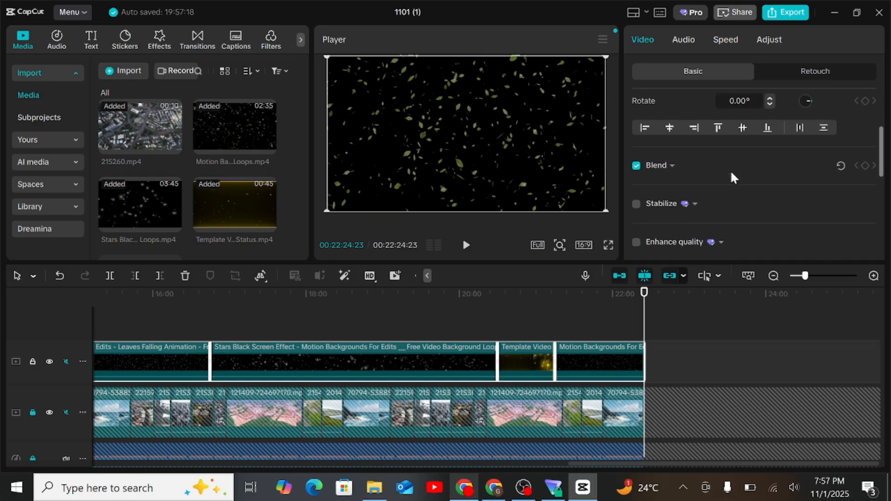
{"action": "left_click", "coordinate": [658, 166]}
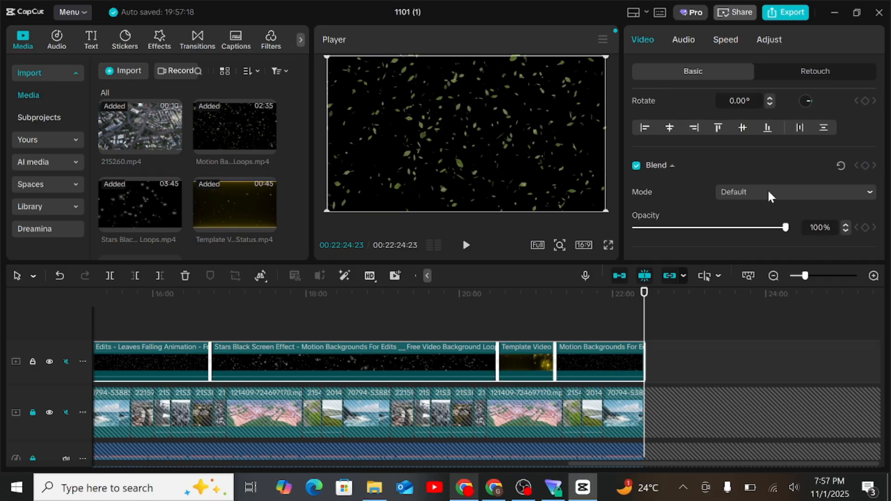
{"action": "left_click", "coordinate": [767, 188]}
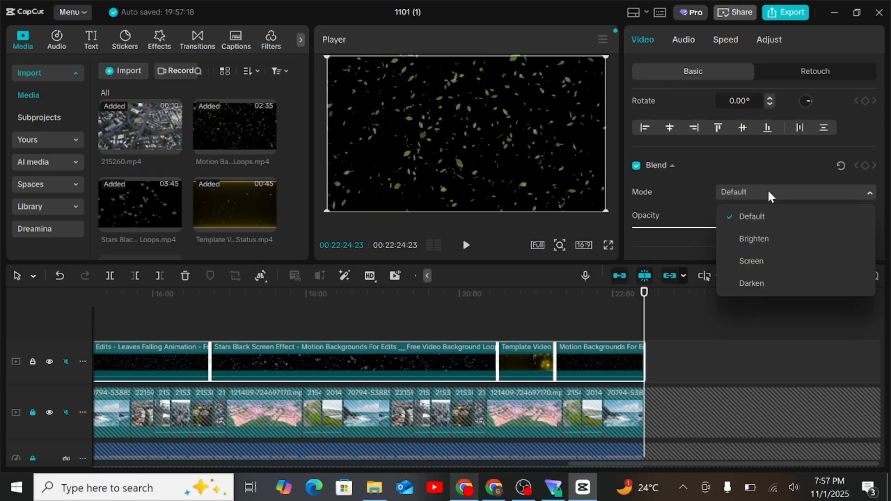
{"action": "left_click", "coordinate": [759, 258]}
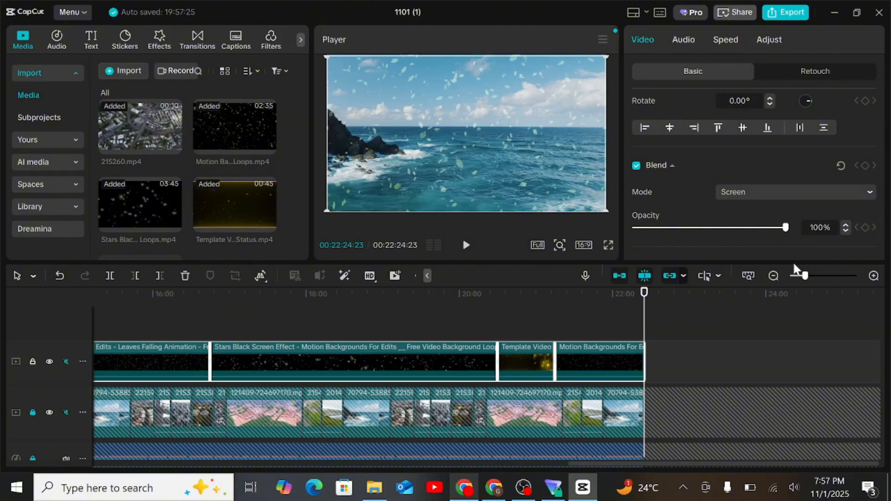
Move the playhead back to the beginning and lock the particle overlay track.
{"action": "left_click_drag", "start_coordinate": [805, 276], "coordinate": [795, 276]}
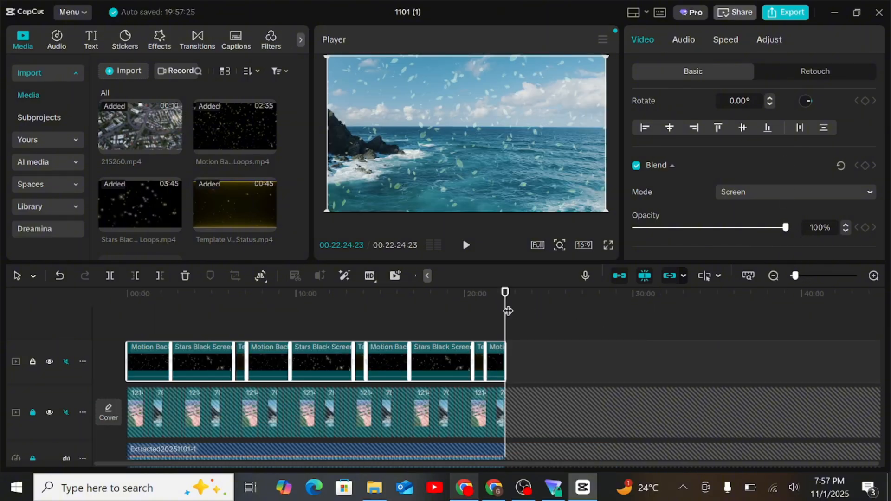
{"action": "left_click_drag", "start_coordinate": [509, 311], "coordinate": [30, 348]}
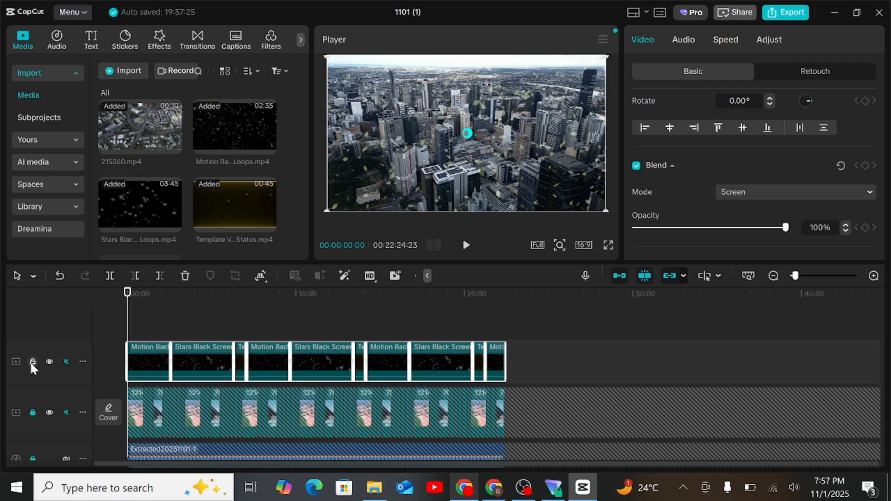
{"action": "left_click", "coordinate": [32, 361]}
Import the image jesus (1).jpg from Downloads and add it to a new track at the start of the timeline.
{"action": "left_click", "coordinate": [118, 71]}
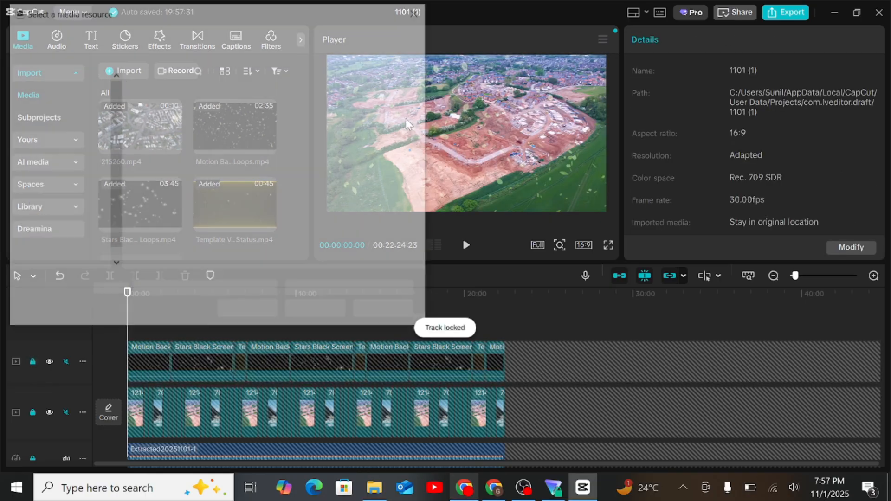
{"action": "left_click", "coordinate": [274, 116]}
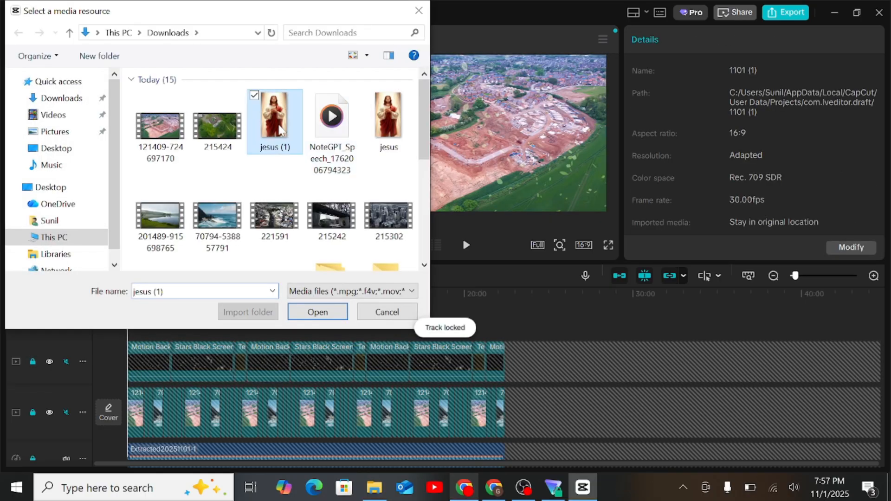
{"action": "left_click", "coordinate": [309, 310]}
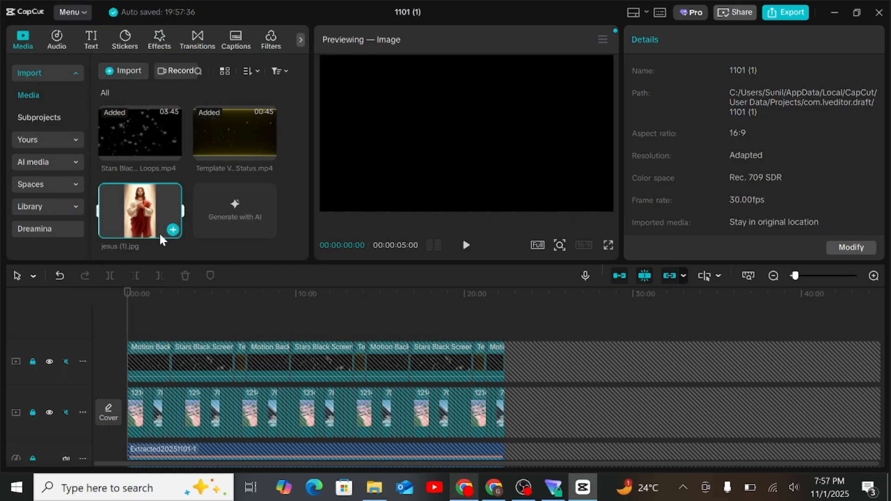
{"action": "left_click", "coordinate": [172, 230]}
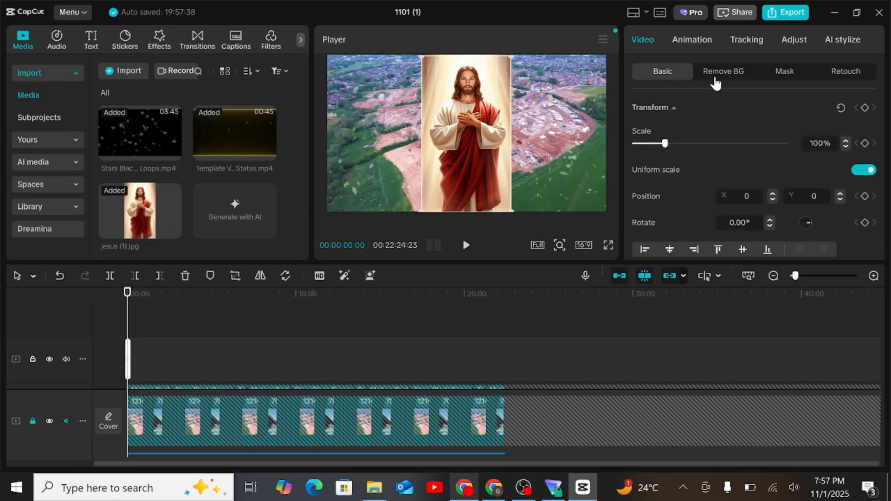
Remove the image's background with Auto removal and mute the image track.
{"action": "left_click", "coordinate": [719, 74]}
{"action": "left_click", "coordinate": [635, 108]}
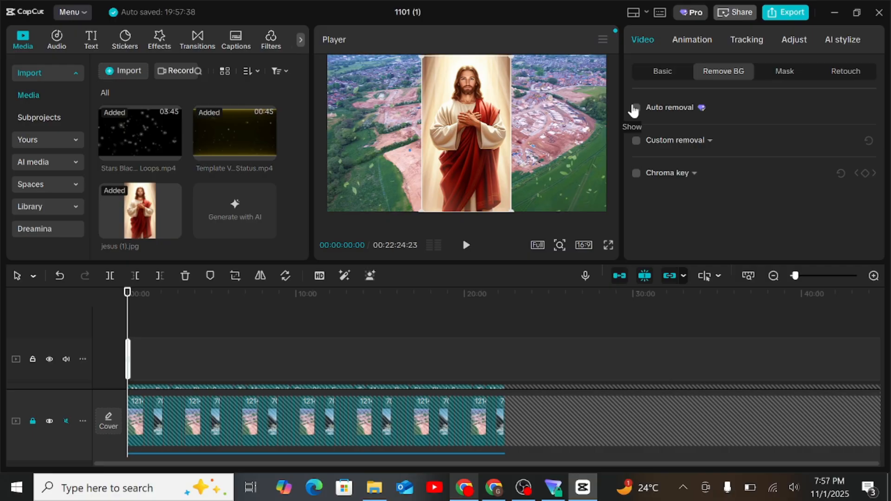
{"action": "left_click", "coordinate": [66, 359]}
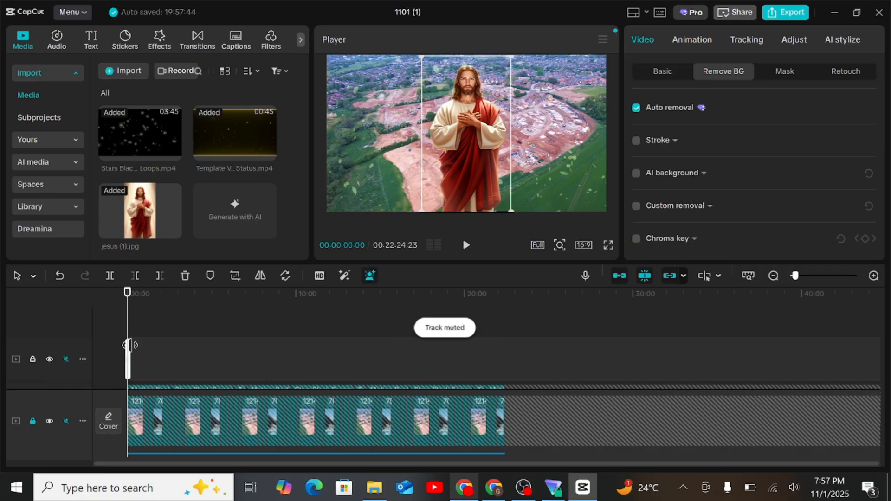
Scale the Jesus image up to 138% and lower it in the frame to a Y position of -292.
{"action": "left_click", "coordinate": [607, 244]}
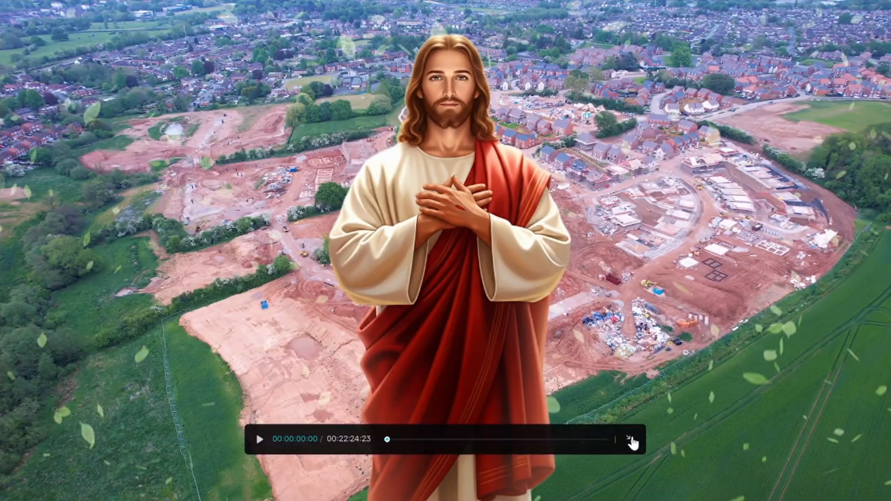
{"action": "left_click", "coordinate": [630, 439]}
{"action": "left_click", "coordinate": [662, 72]}
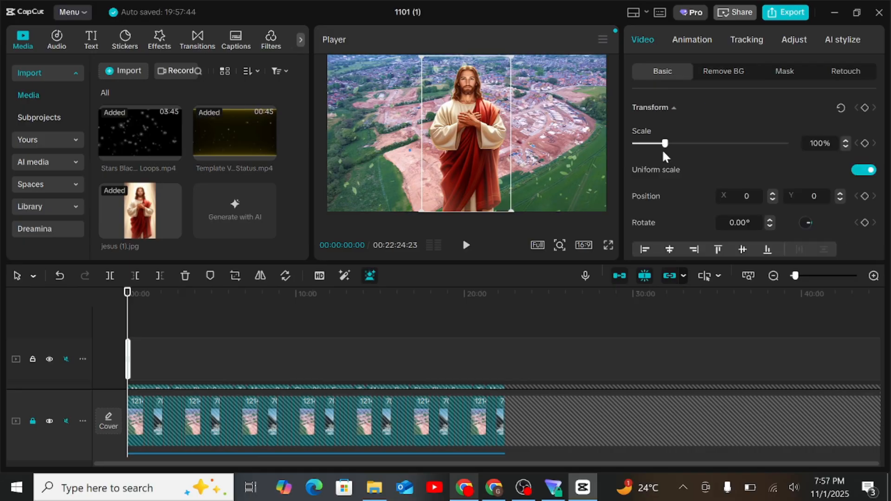
{"action": "left_click_drag", "start_coordinate": [665, 145], "coordinate": [669, 146]}
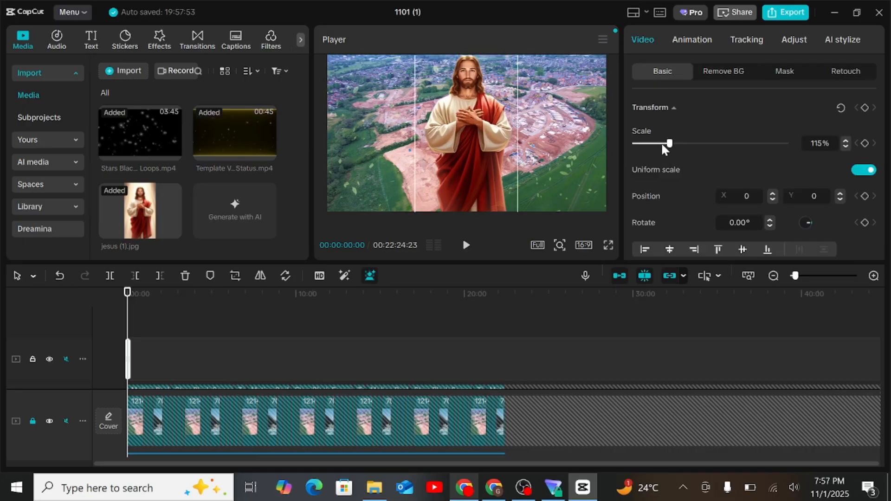
{"action": "mouse_move", "coordinate": [489, 131]}
{"action": "left_mouse_down"}
{"action": "mouse_move", "coordinate": [485, 162]}
{"action": "mouse_move", "coordinate": [489, 142]}
{"action": "left_mouse_up"}
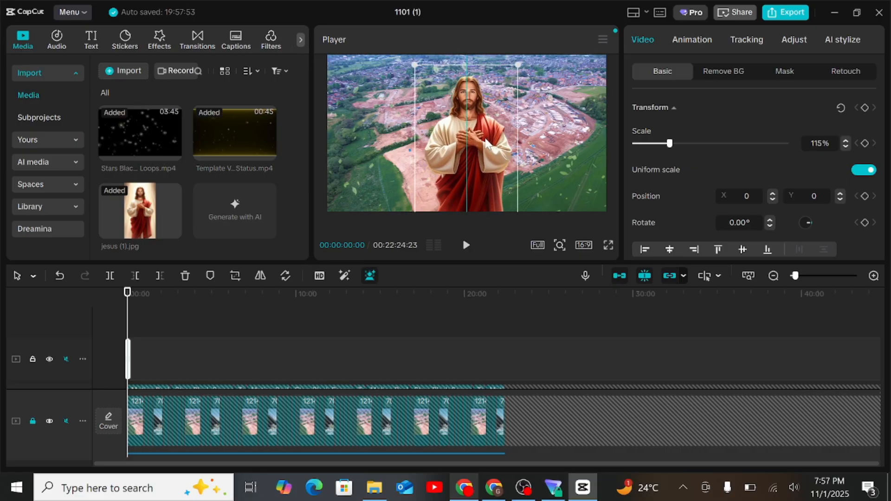
{"action": "left_click_drag", "start_coordinate": [670, 144], "coordinate": [676, 144]}
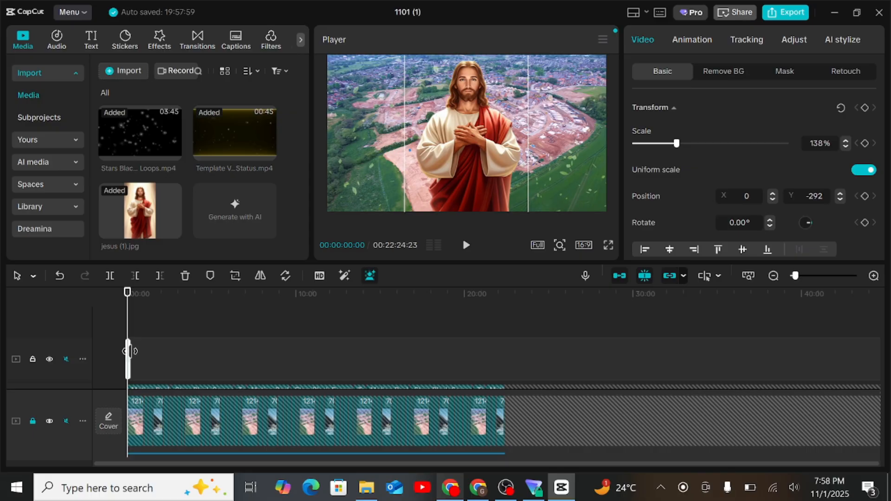
Extend the Jesus image clip to the end of the video at 00:22:24:23 and set its opacity to 88%.
{"action": "left_click_drag", "start_coordinate": [130, 351], "coordinate": [499, 351]}
{"action": "scroll", "coordinate": [695, 184], "scroll_direction": "down", "scroll_amount": 1}
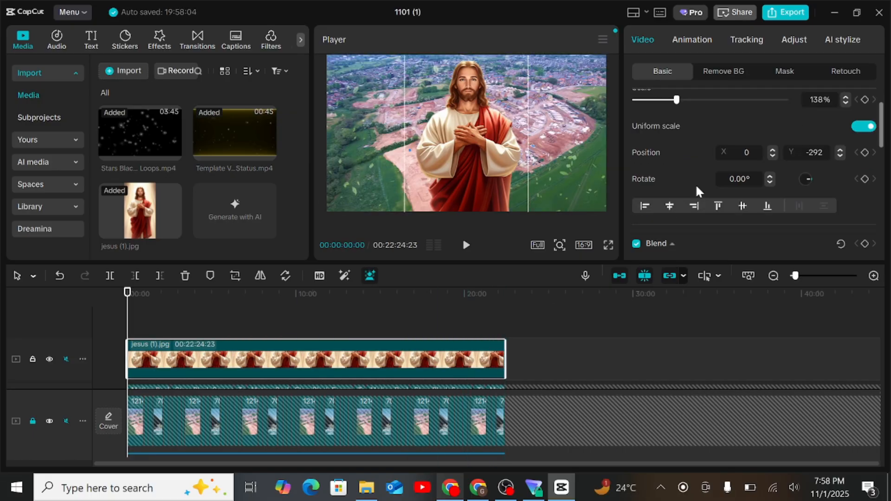
{"action": "scroll", "coordinate": [695, 183], "scroll_direction": "down", "scroll_amount": 3}
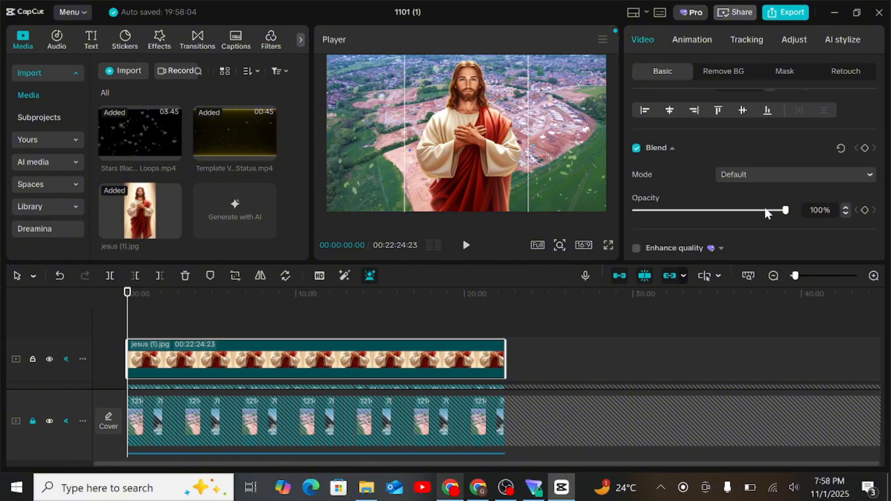
{"action": "left_click", "coordinate": [768, 211]}
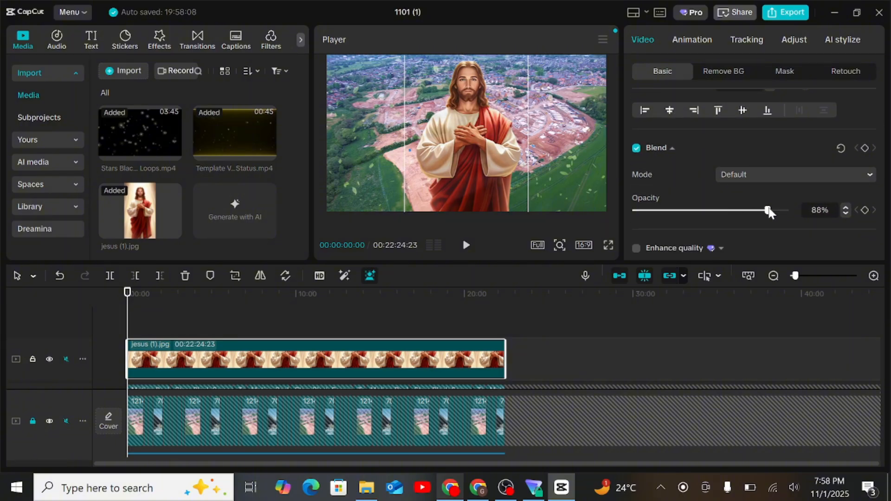
Lock the image track and generate auto captions with English as the spoken language and no bilingual captions.
{"action": "left_click", "coordinate": [33, 359]}
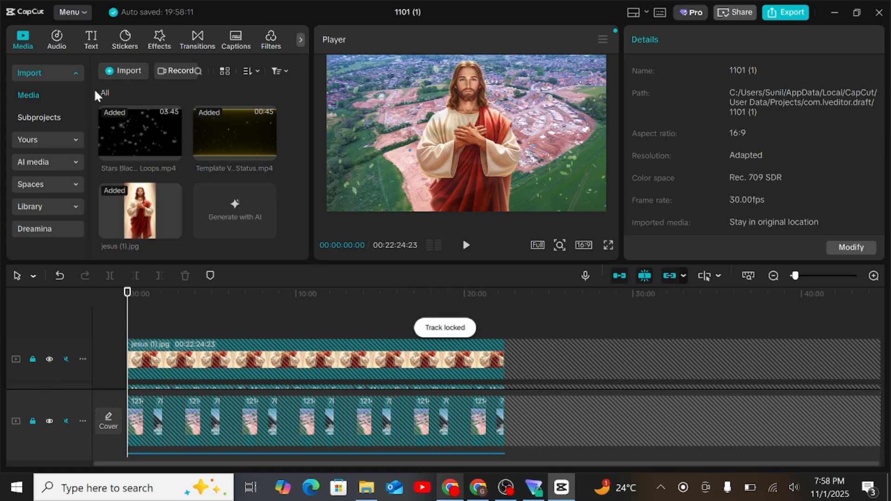
{"action": "left_click", "coordinate": [95, 51]}
{"action": "left_click", "coordinate": [49, 166]}
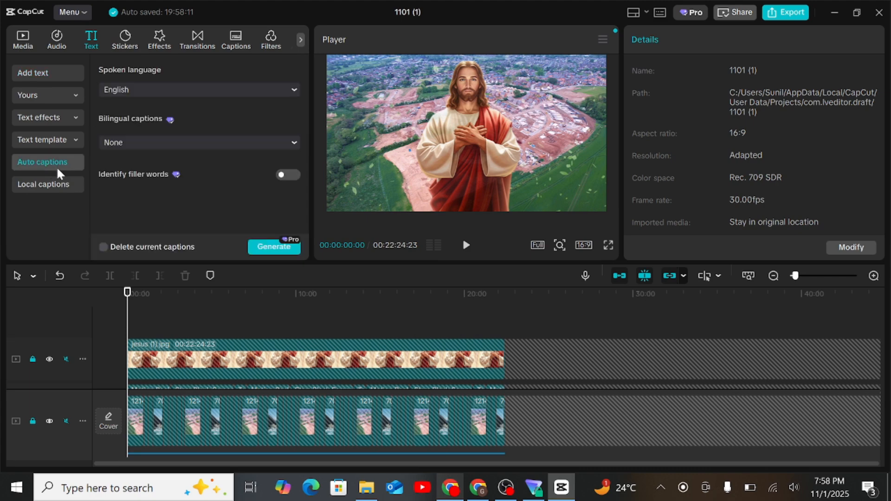
{"action": "left_click", "coordinate": [259, 246]}
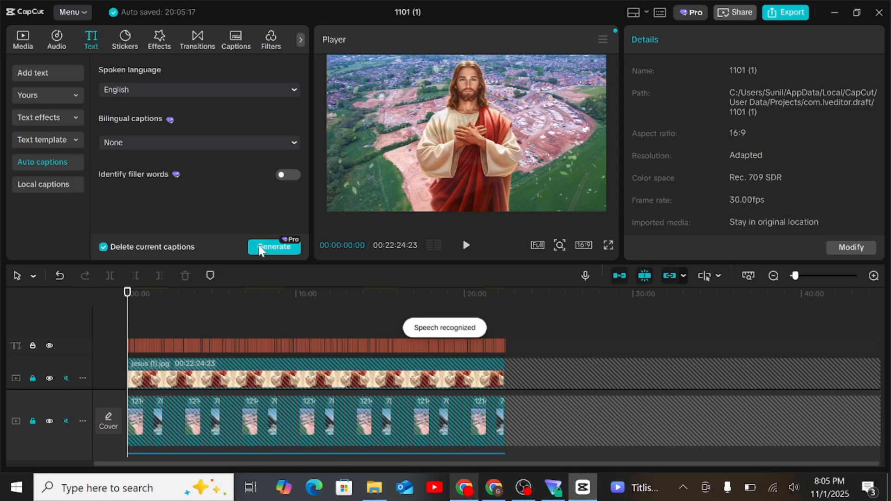
Select all generated captions and set their font to Staatliches-Rg with bold formatting.
{"action": "left_click_drag", "start_coordinate": [128, 315], "coordinate": [279, 332]}
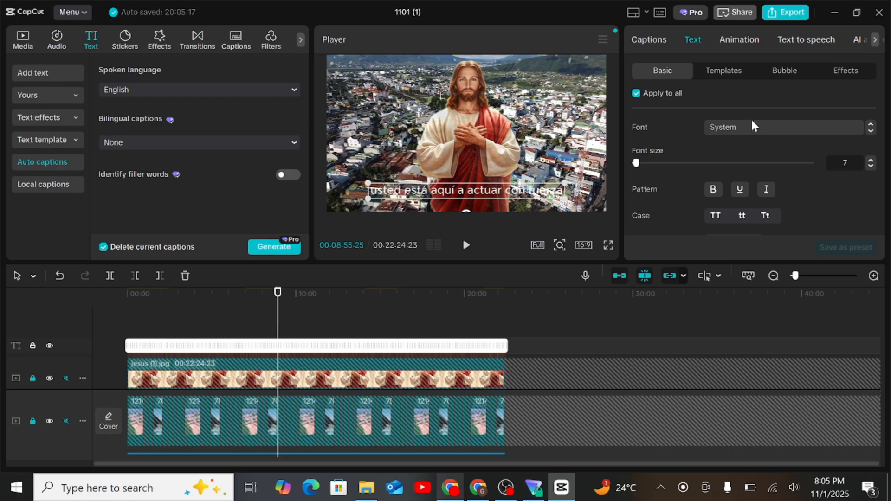
{"action": "left_click", "coordinate": [731, 127]}
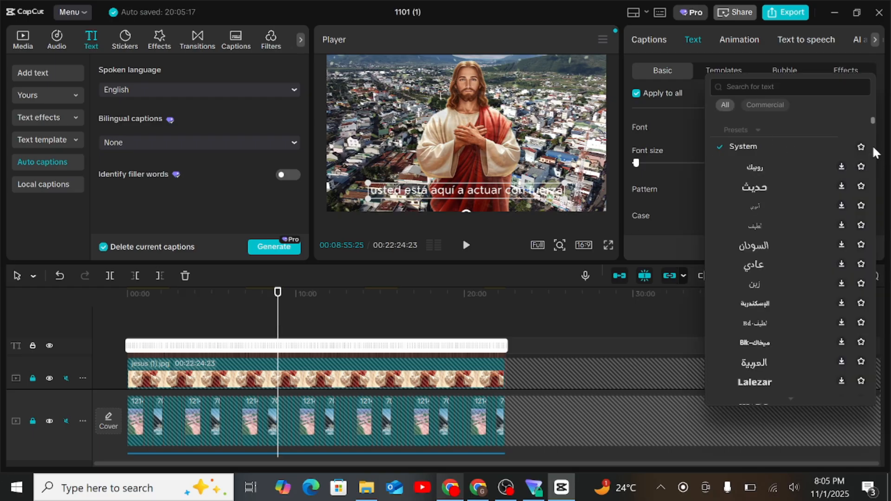
{"action": "left_click_drag", "start_coordinate": [873, 119], "coordinate": [875, 303]}
{"action": "scroll", "coordinate": [781, 261], "scroll_direction": "down", "scroll_amount": 2}
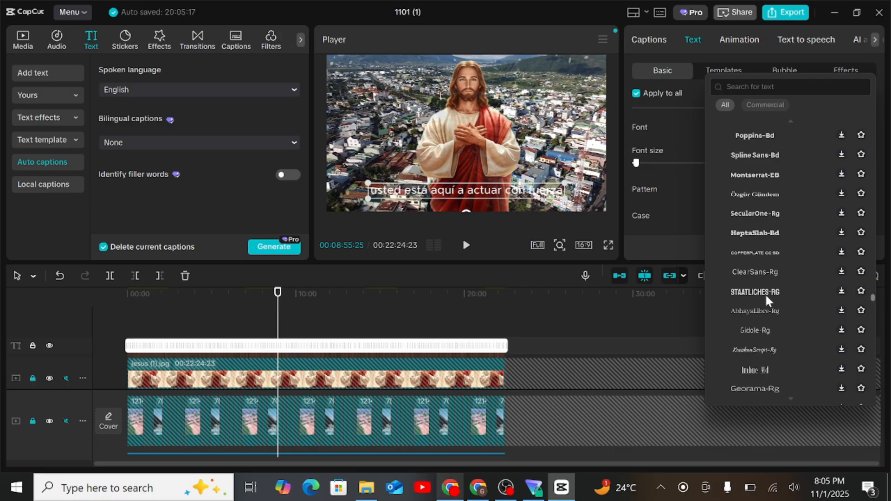
{"action": "left_click", "coordinate": [752, 290]}
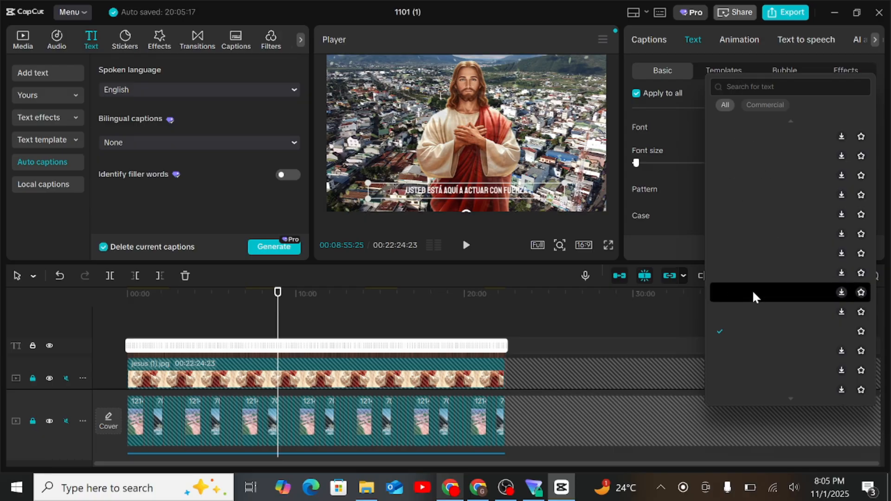
{"action": "left_click", "coordinate": [694, 191]}
{"action": "left_click", "coordinate": [707, 193]}
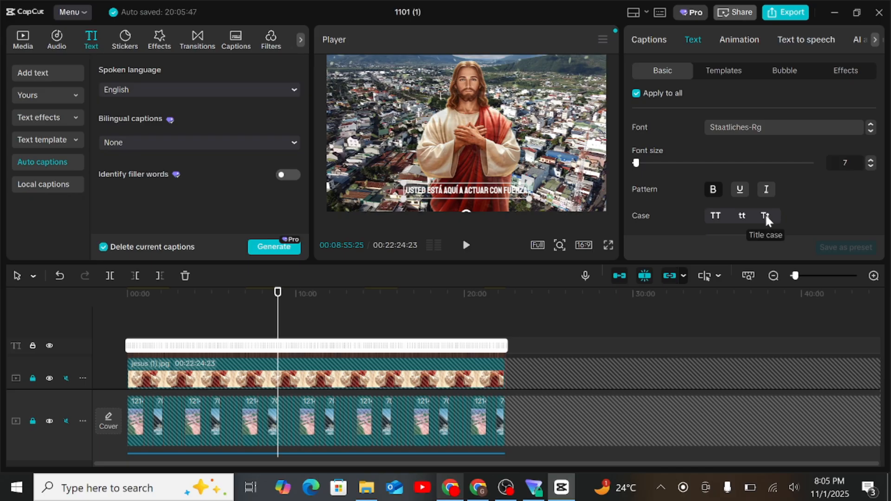
Increase the captions' font size to 12 and move them slightly higher in the frame.
{"action": "left_click", "coordinate": [871, 161]}
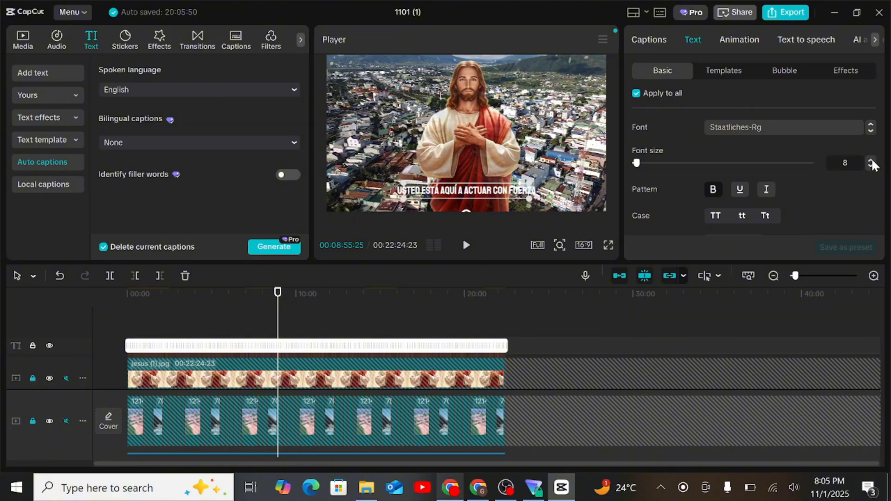
{"action": "left_click", "coordinate": [871, 160]}
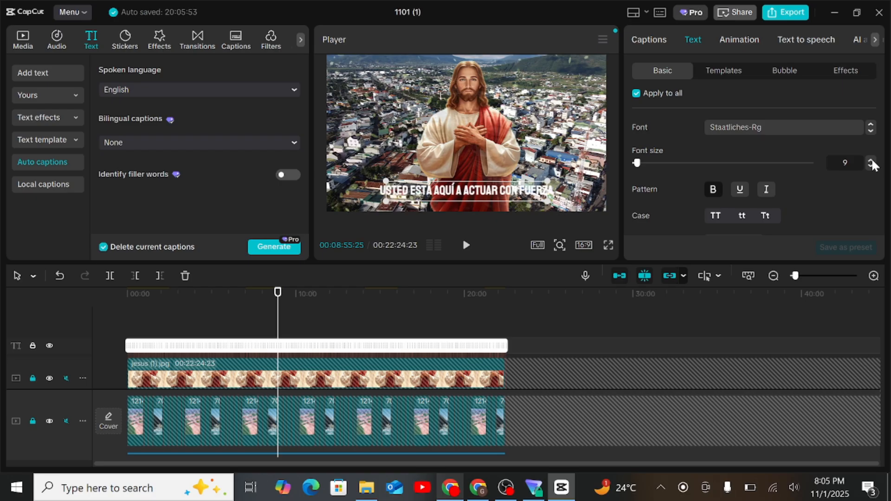
{"action": "left_click", "coordinate": [871, 161]}
{"action": "left_click", "coordinate": [871, 161]}
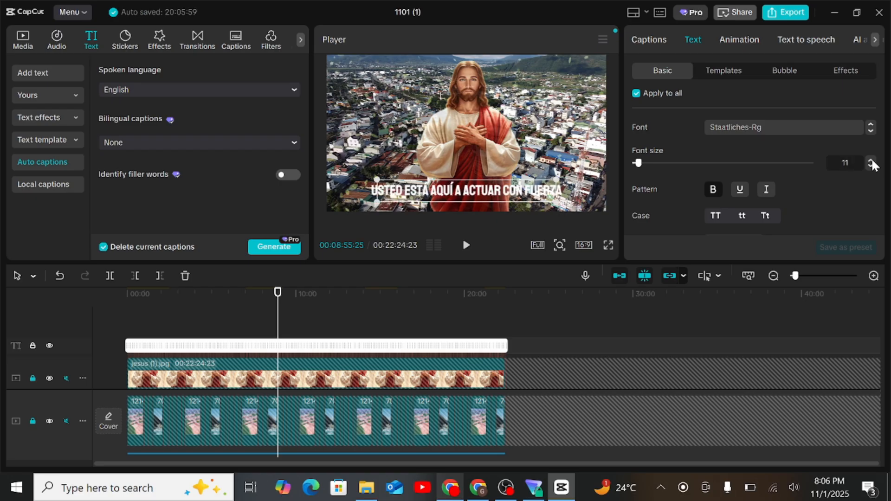
{"action": "left_click", "coordinate": [871, 161]}
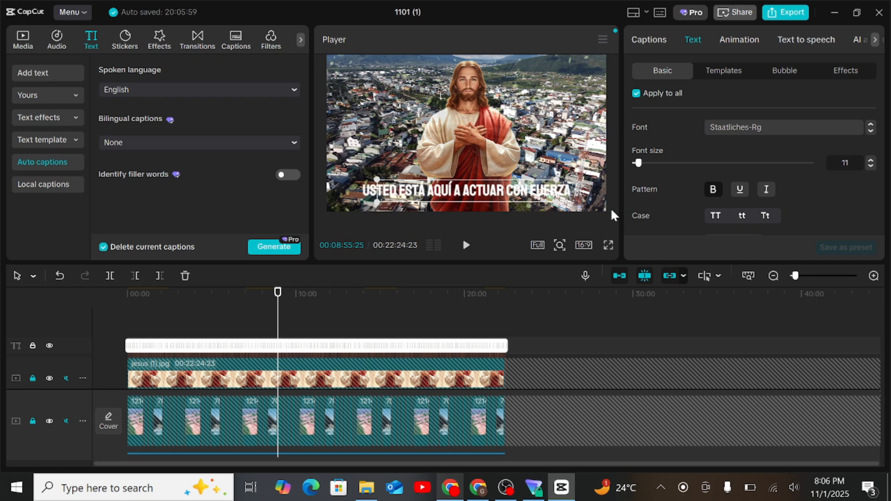
{"action": "left_click_drag", "start_coordinate": [545, 202], "coordinate": [546, 187]}
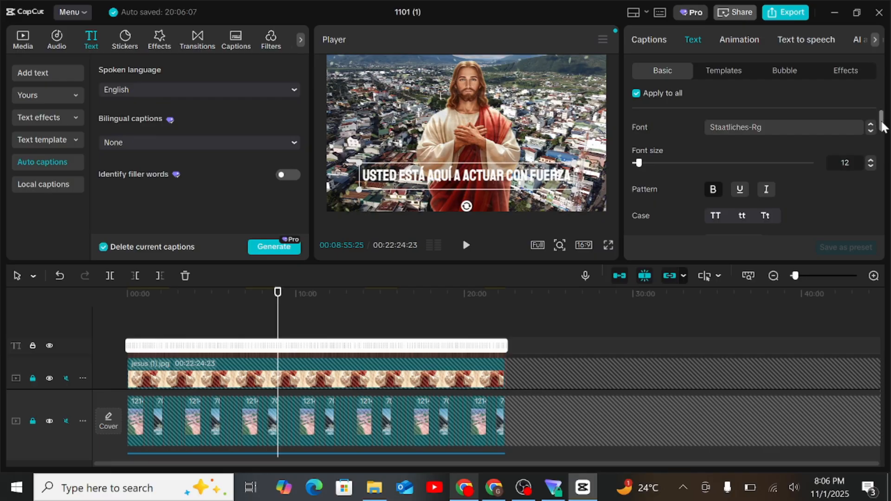
Apply the preset style with white letters and a black outline to all captions and dismiss the Windows Security notification.
{"action": "left_click_drag", "start_coordinate": [881, 123], "coordinate": [882, 148]}
{"action": "scroll", "coordinate": [882, 148], "scroll_direction": "down", "scroll_amount": 3}
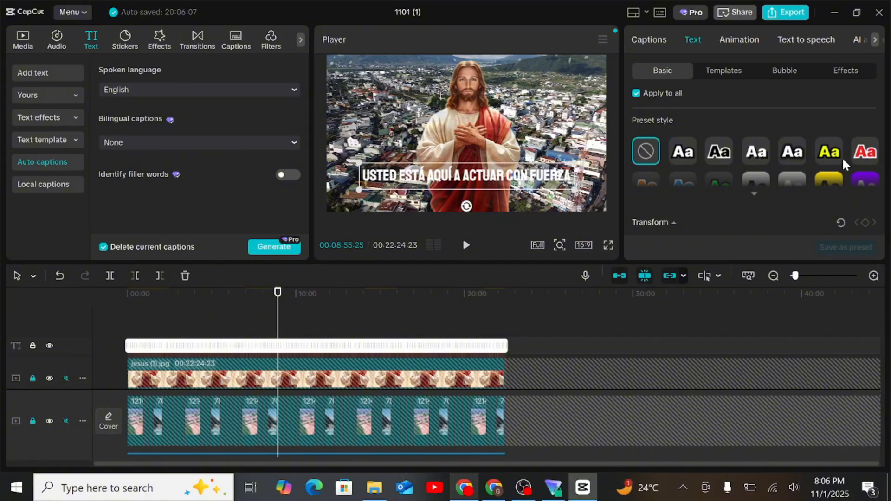
{"action": "left_click", "coordinate": [679, 149]}
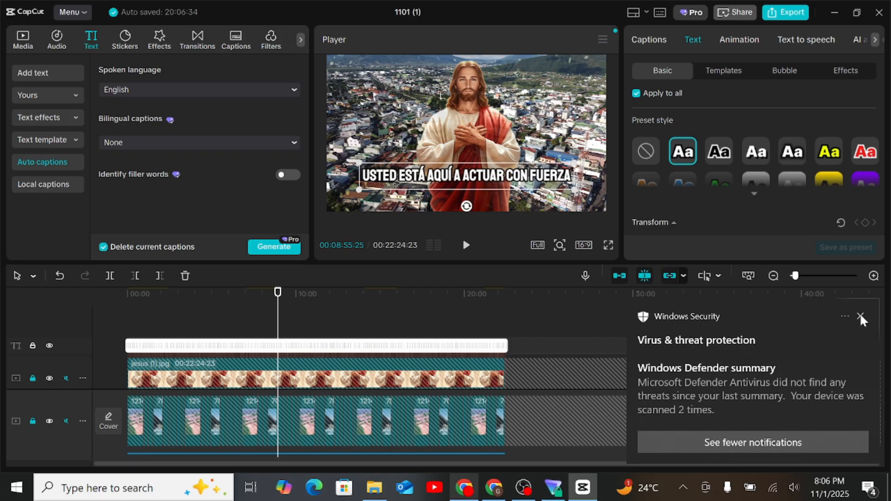
{"action": "left_click", "coordinate": [860, 316]}
Apply the "Verbat...lor II" captions animation to all captions, dismissing the low-battery warning.
{"action": "left_click", "coordinate": [741, 37]}
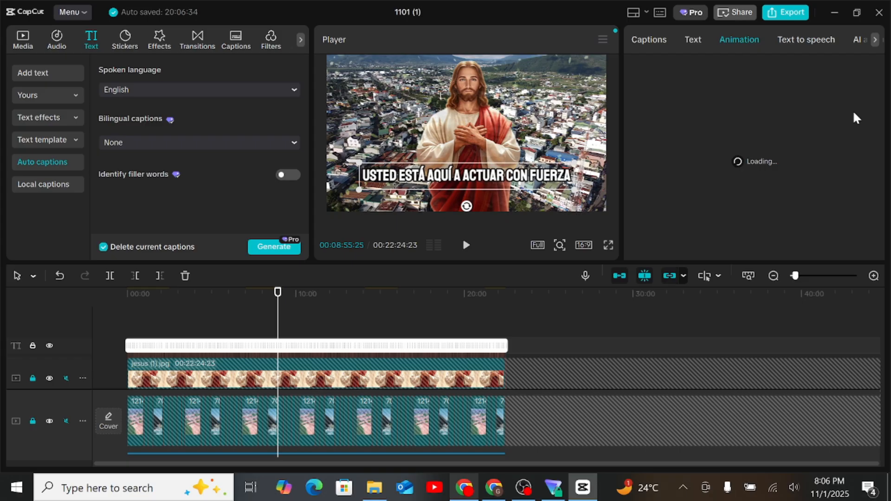
{"action": "left_click", "coordinate": [844, 76]}
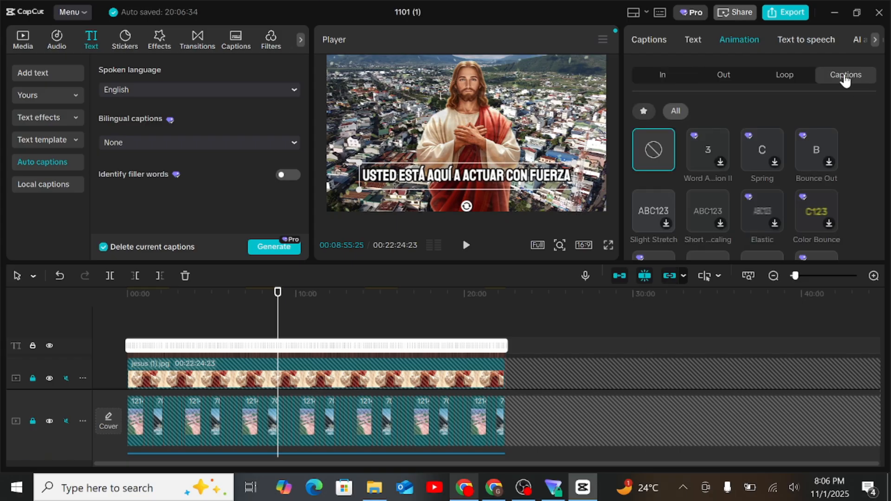
{"action": "scroll", "coordinate": [787, 210], "scroll_direction": "down", "scroll_amount": 5}
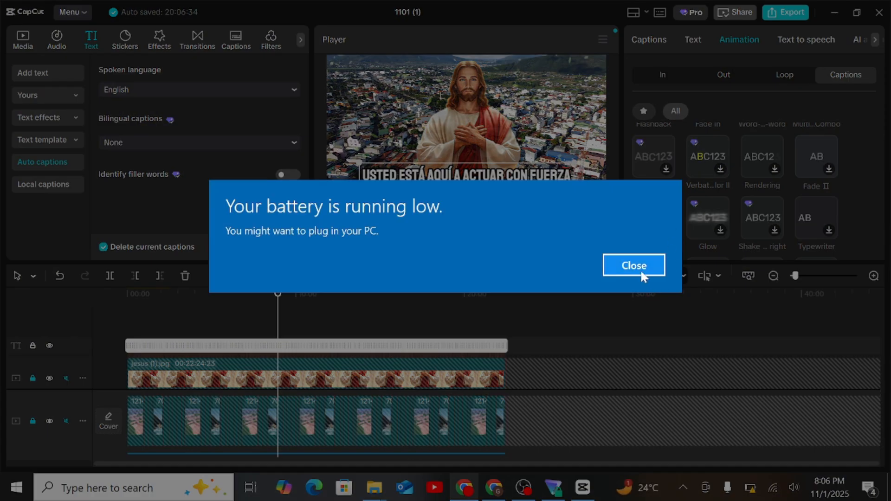
{"action": "left_click", "coordinate": [641, 272]}
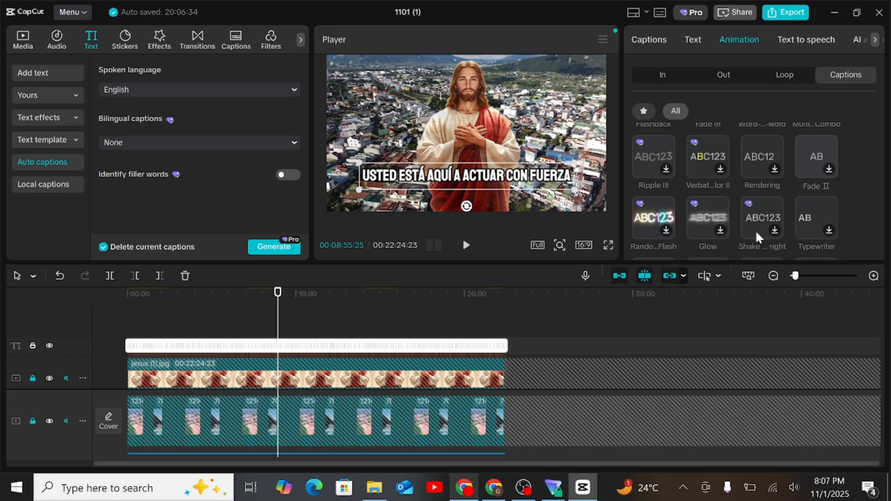
{"action": "left_click", "coordinate": [707, 165]}
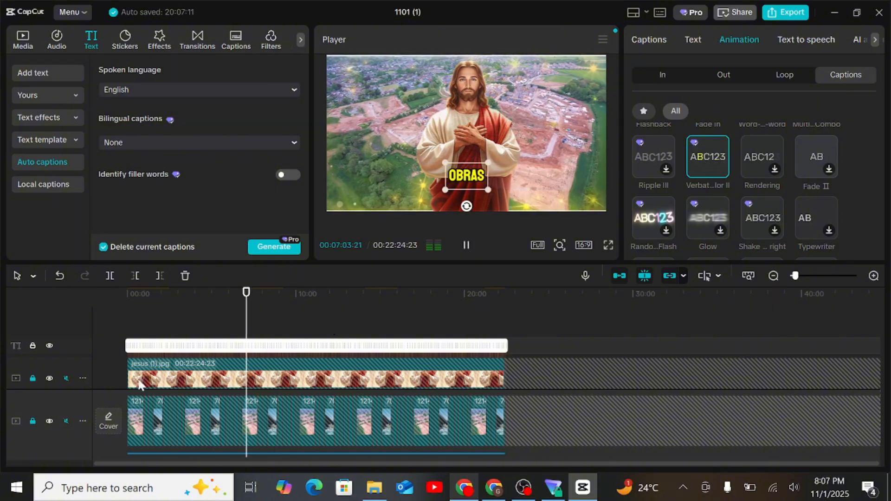
Stop playback, return the playhead to the beginning of the timeline and lock the caption track.
{"action": "key", "text": "space"}
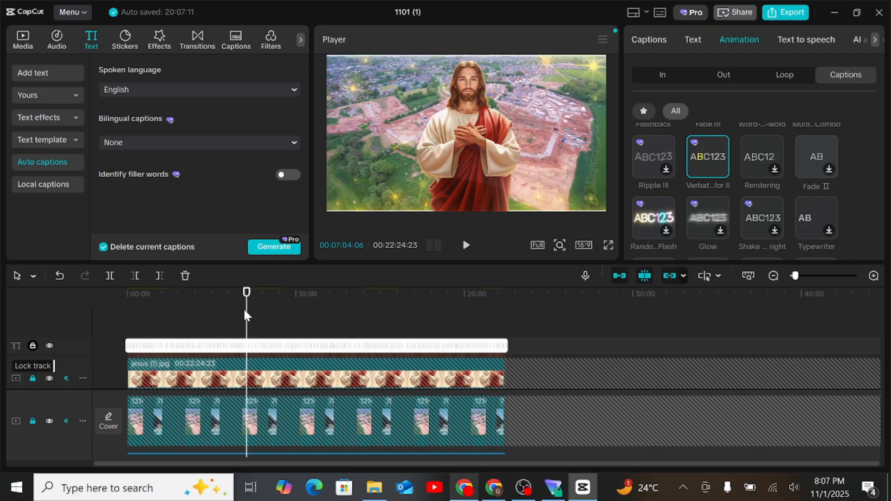
{"action": "left_click_drag", "start_coordinate": [246, 309], "coordinate": [66, 310]}
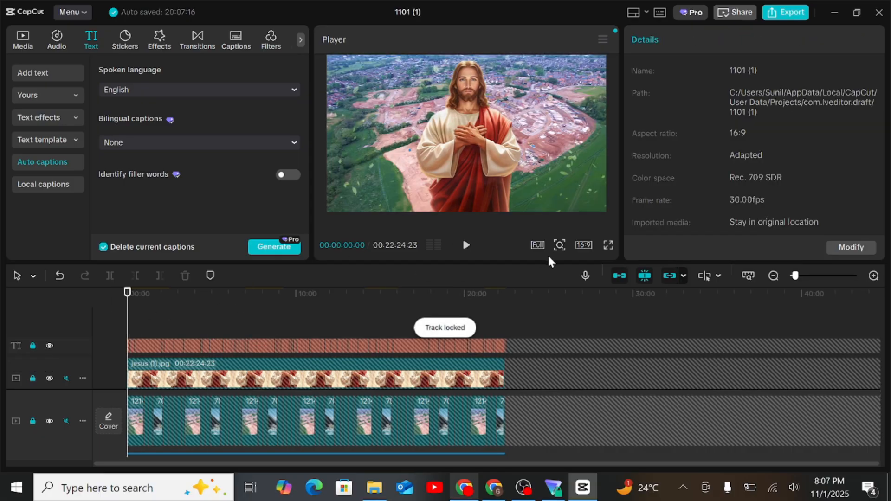